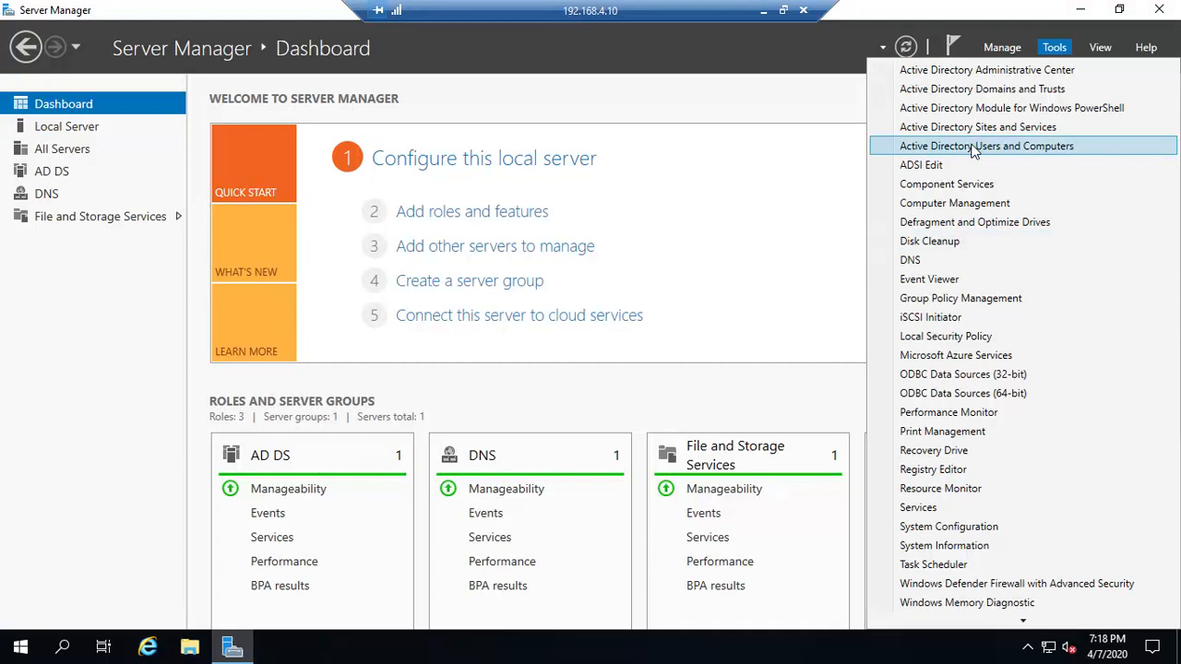
# Launch Active Directory Users and Computers from Server Manager's Tools menu
pyautogui.click(974, 149)
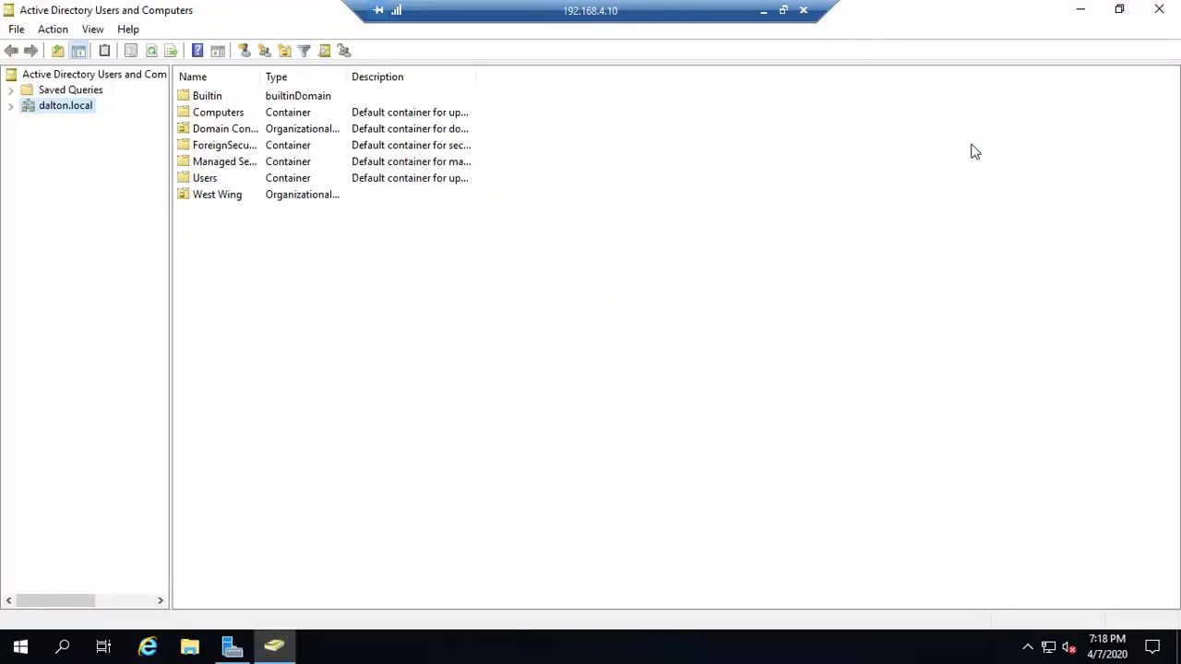
# Expand dalton.local and West Wing to show the Guests and Staff OUs, then reselect dalton.local
pyautogui.click(10, 106)
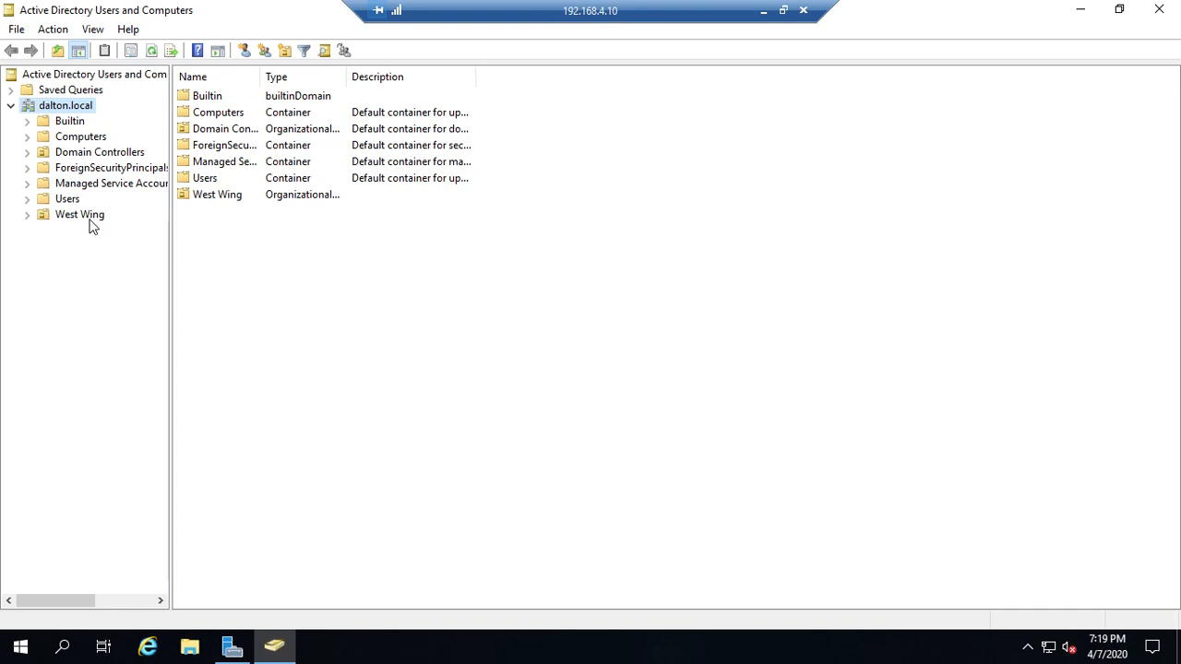
pyautogui.click(68, 200)
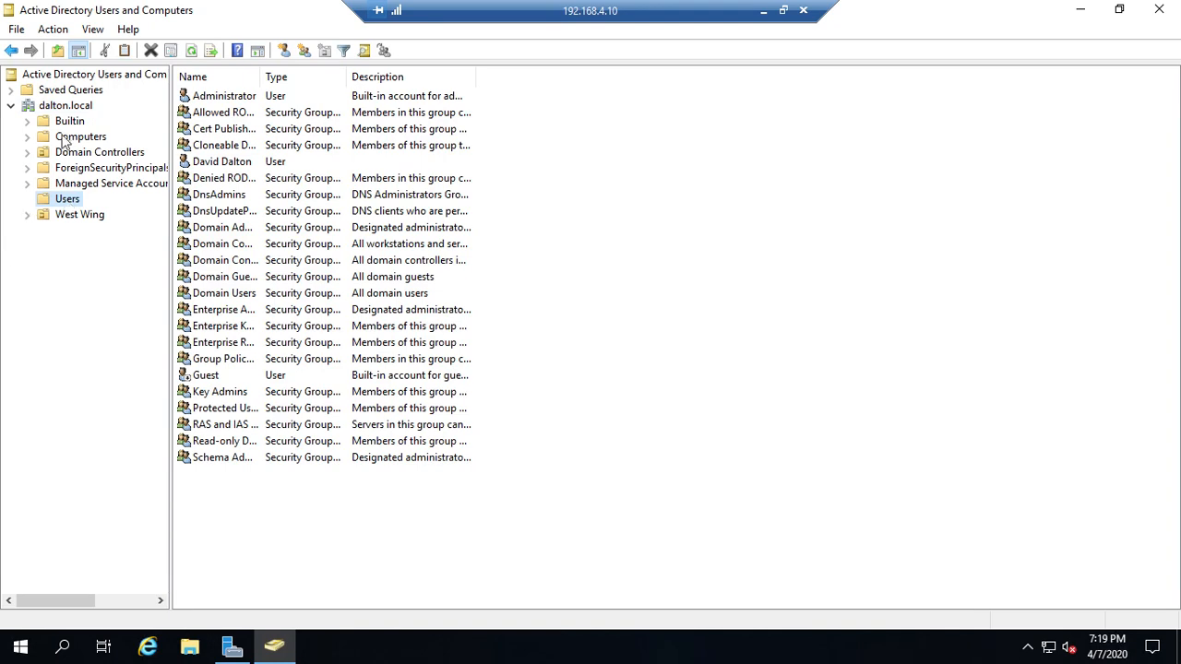
pyautogui.click(61, 217)
pyautogui.click(27, 215)
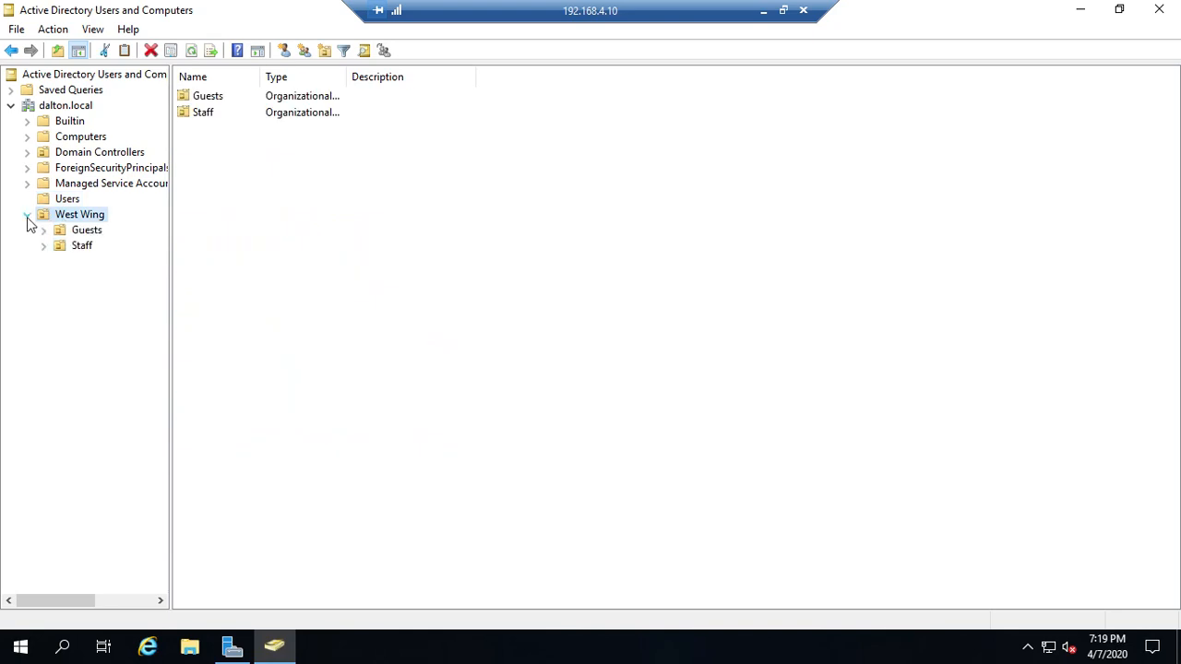
pyautogui.click(52, 108)
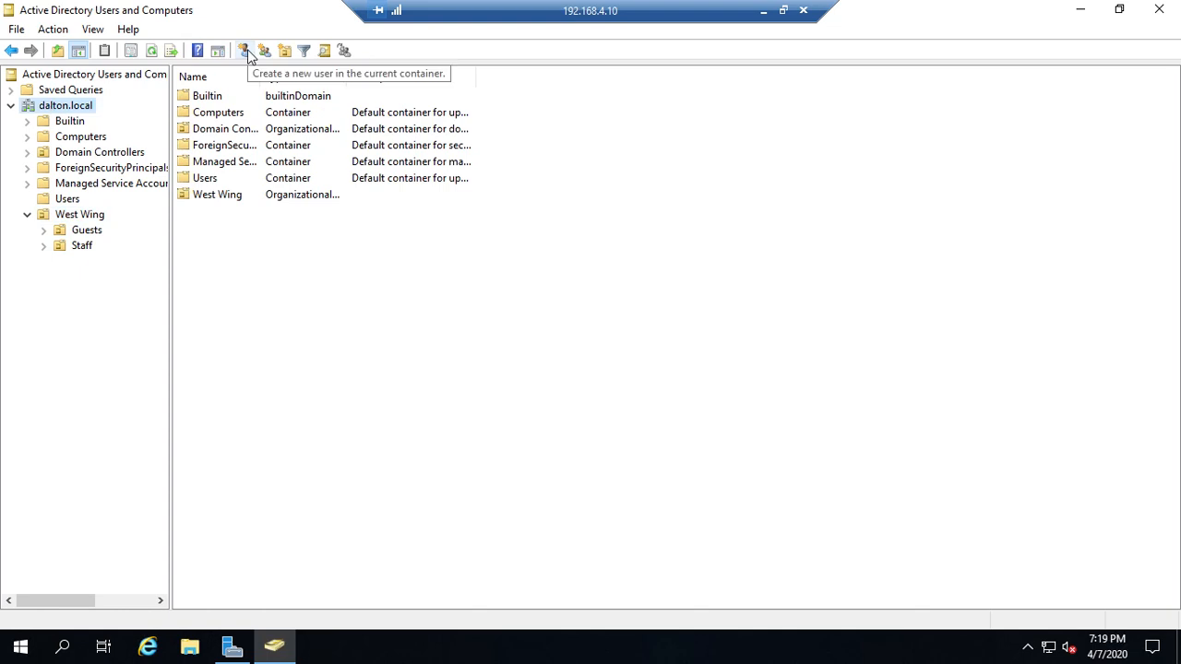
# Check the domain and Staff context menus, then choose New > User on the West Wing Guests OU
pyautogui.rightClick(322, 316)
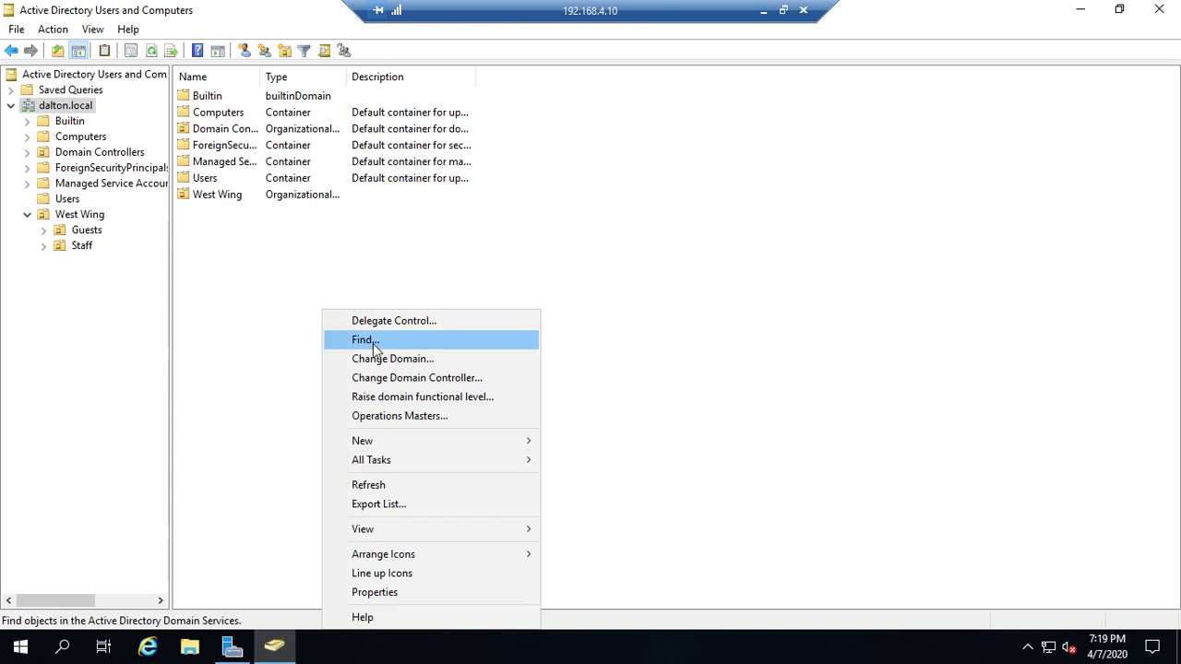
pyautogui.moveTo(401, 440)
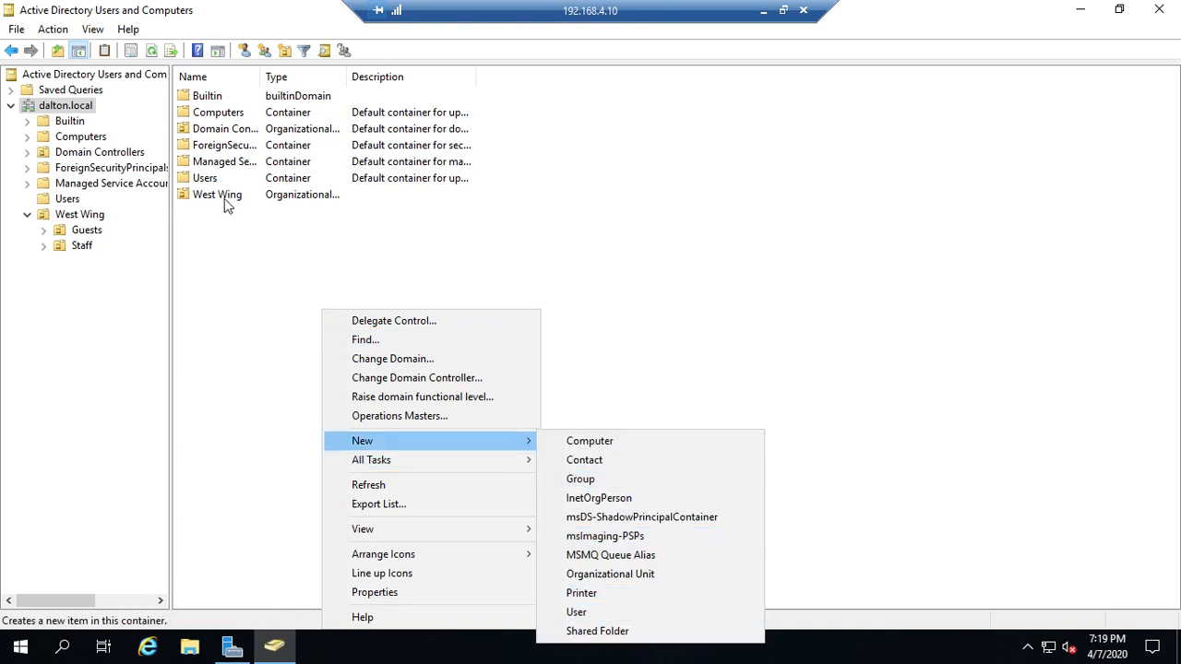
pyautogui.click(82, 247)
pyautogui.rightClick(79, 246)
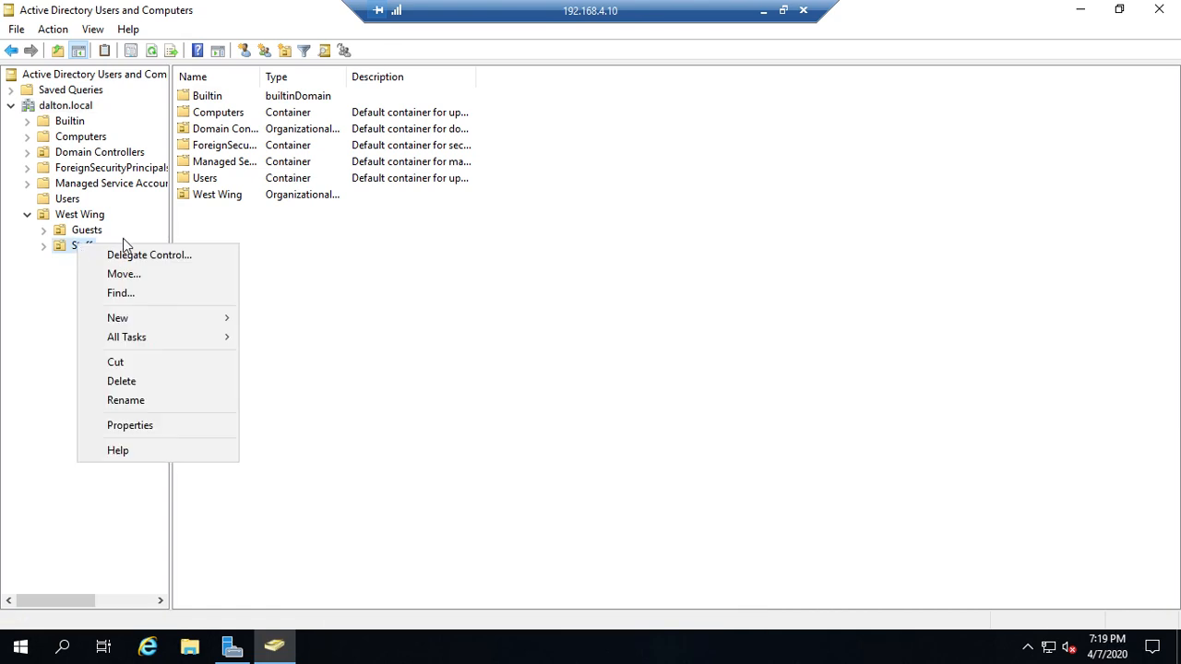
pyautogui.click(496, 274)
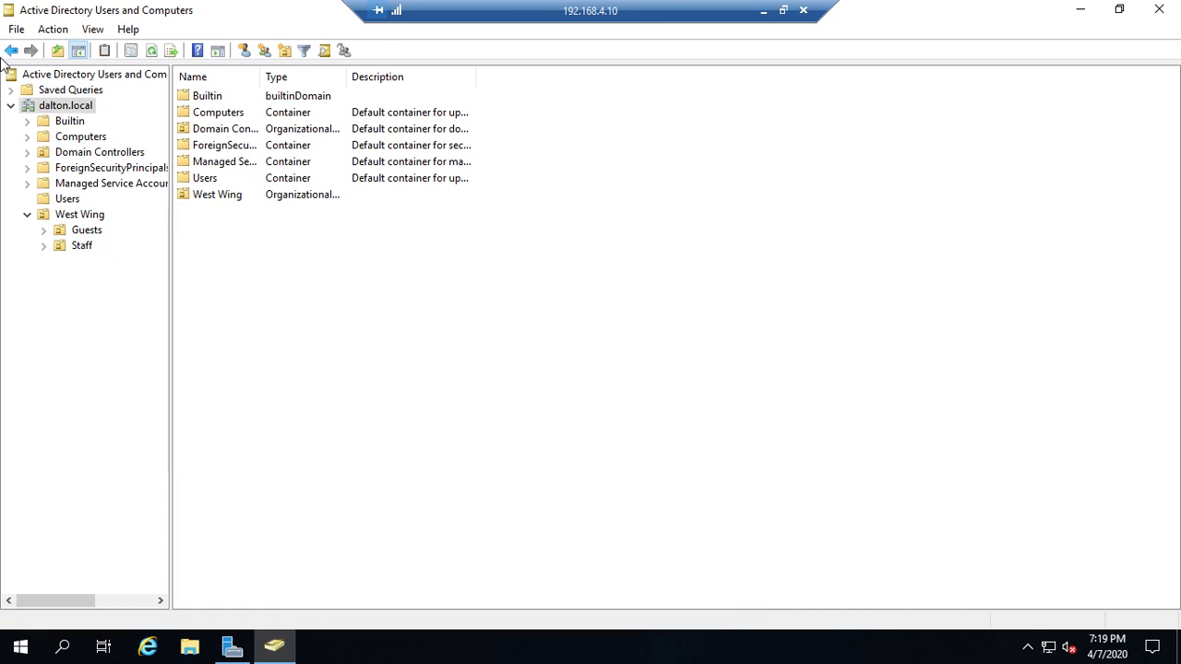
pyautogui.rightClick(82, 235)
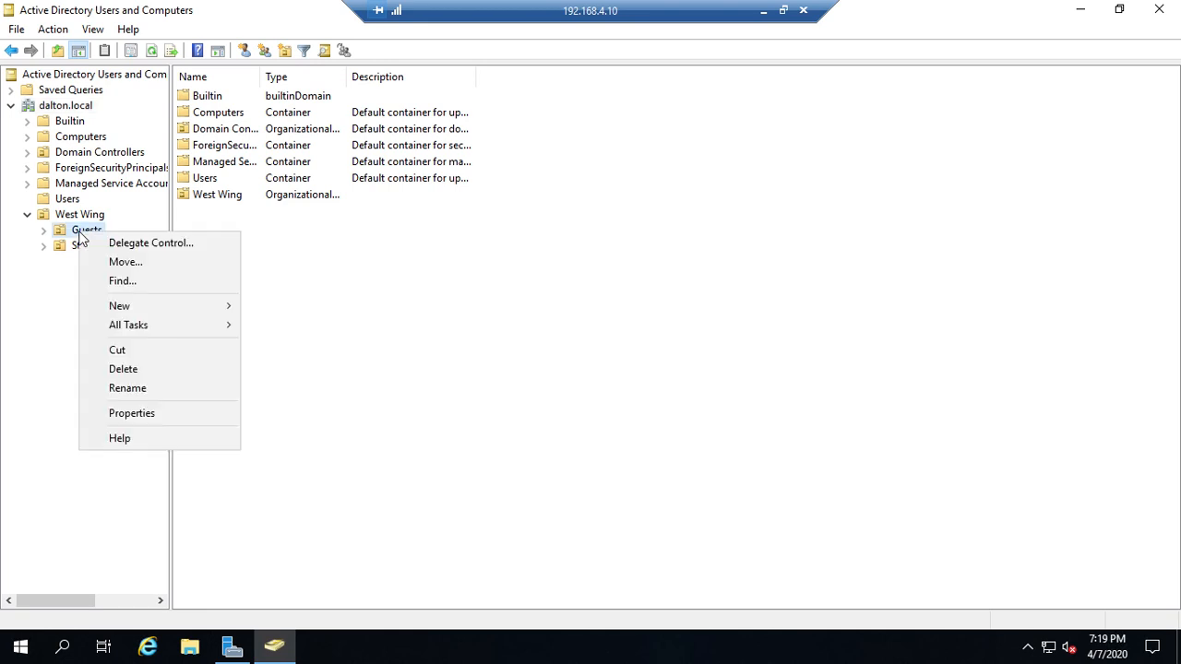
pyautogui.moveTo(185, 306)
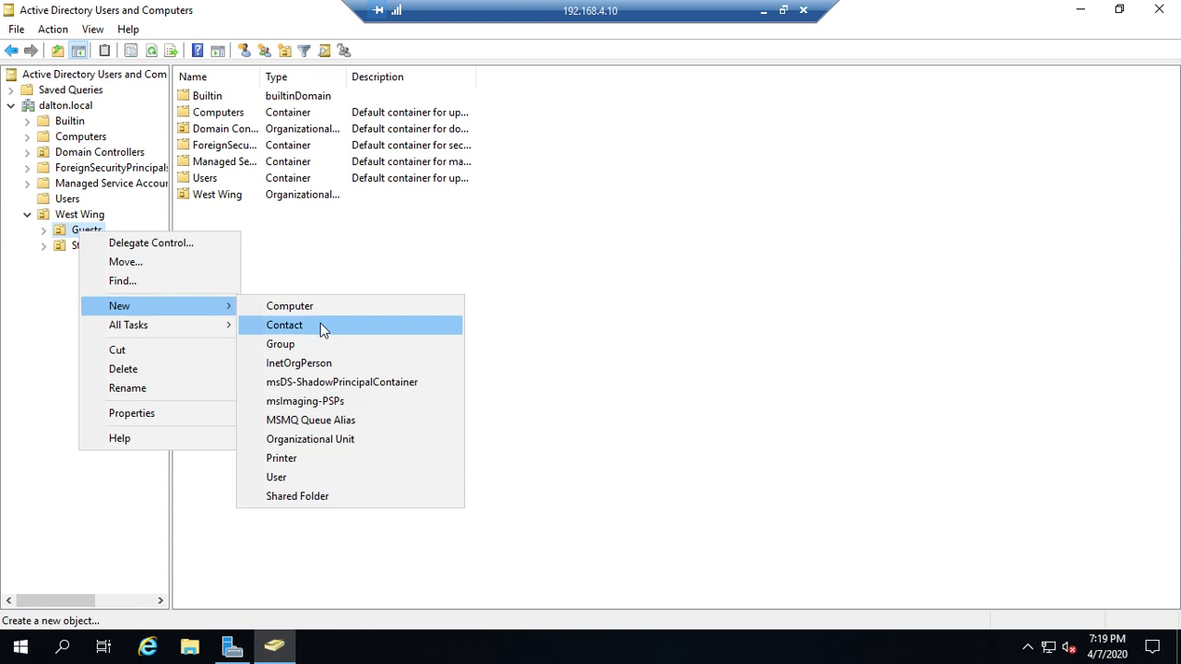
pyautogui.click(307, 475)
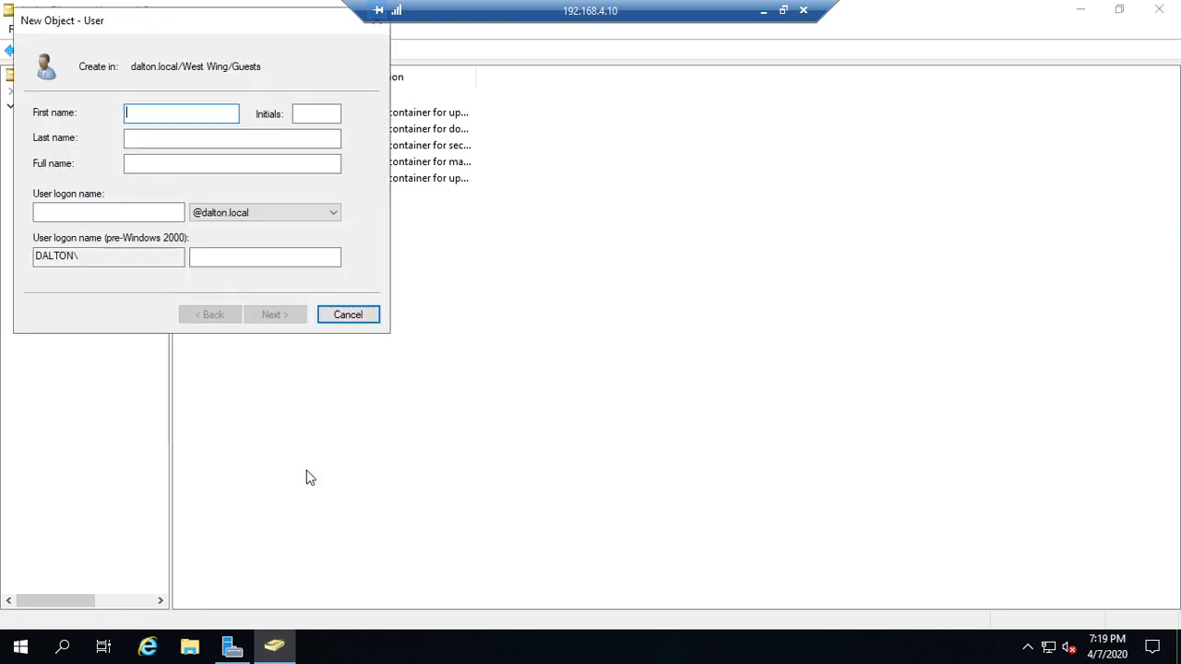
pyautogui.moveTo(157, 29); pyautogui.dragTo(488, 109)
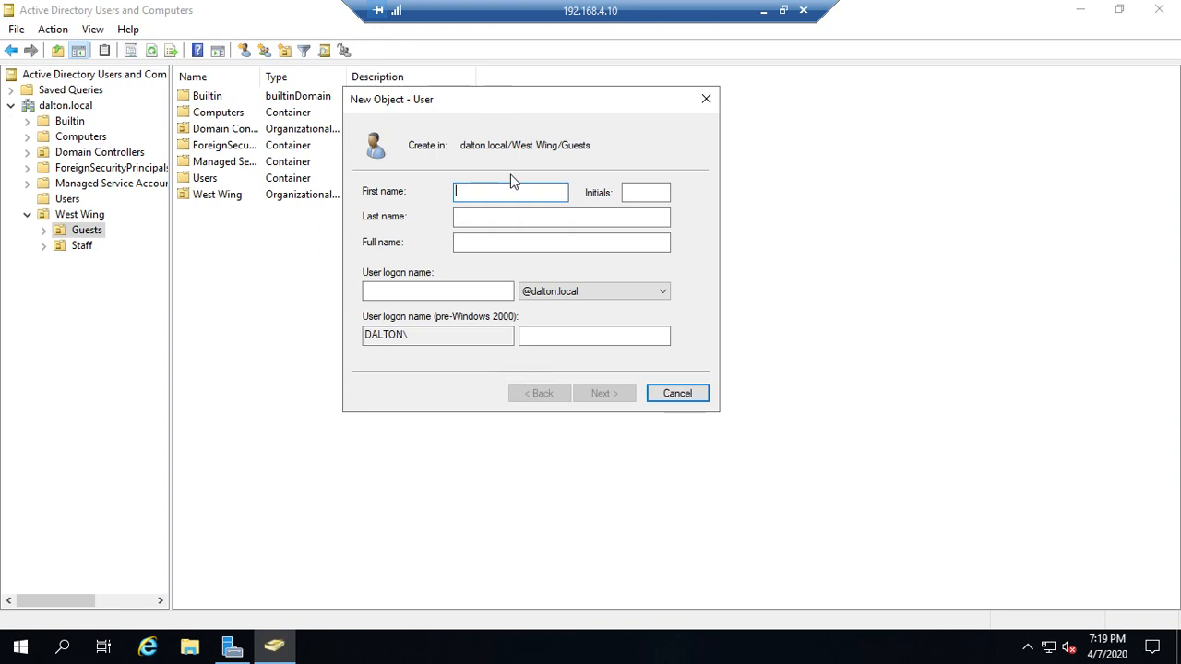
pyautogui.press('Tab')
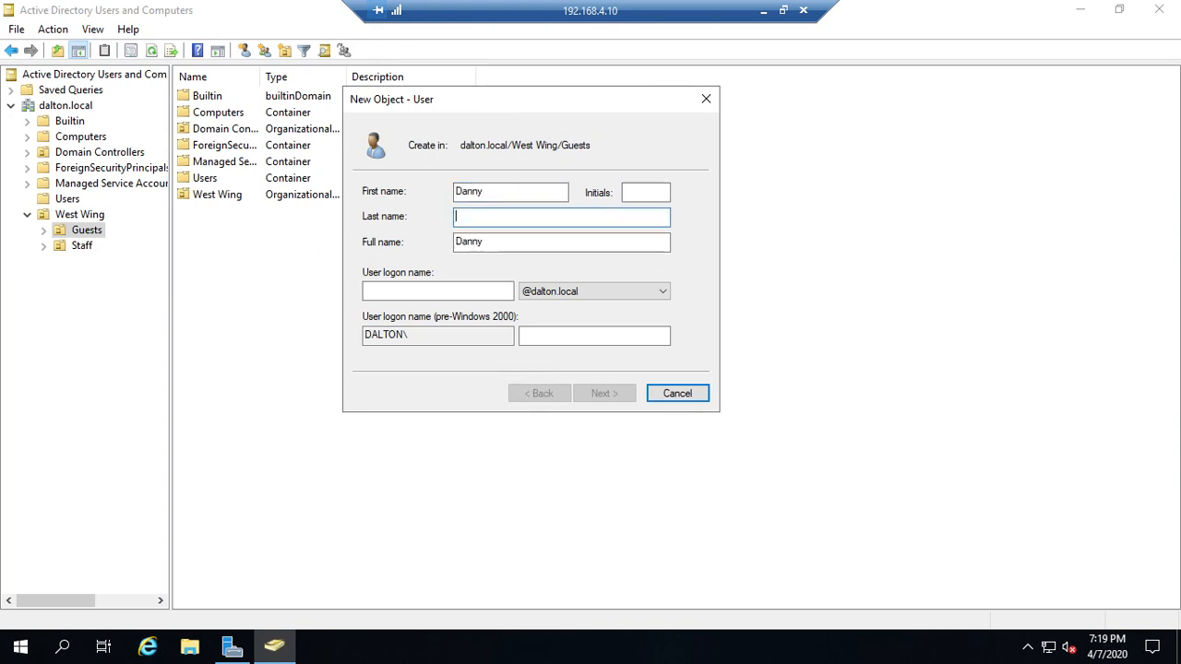
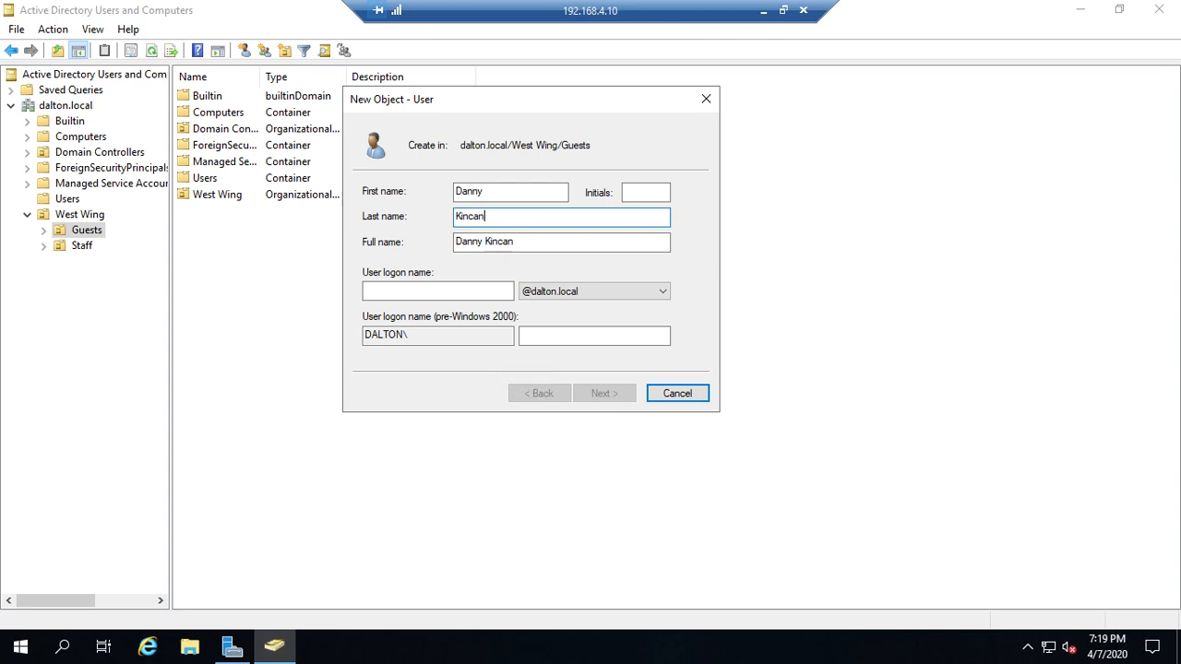
pyautogui.press('Tab')
pyautogui.press('Tab')
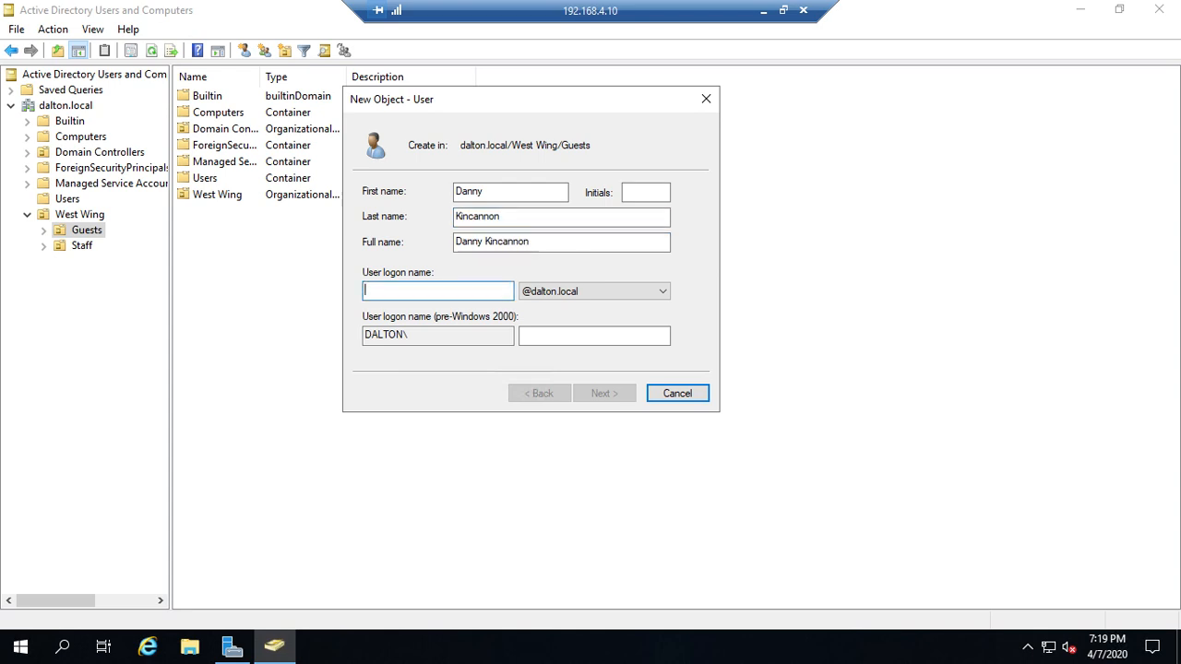
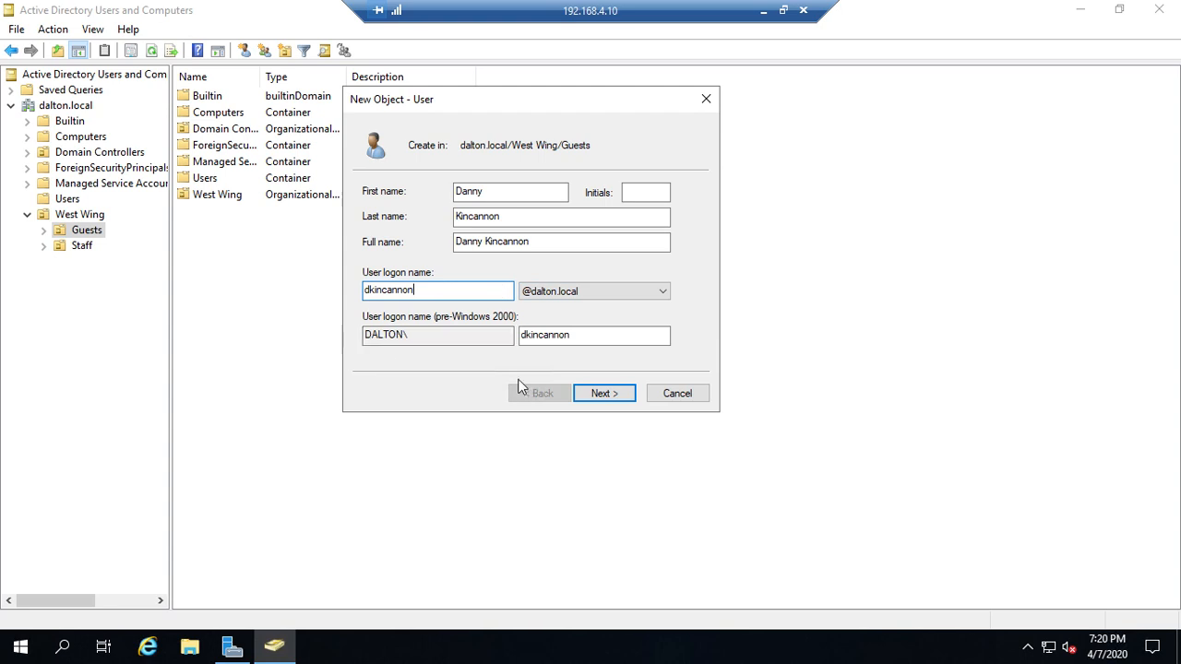
pyautogui.click(602, 394)
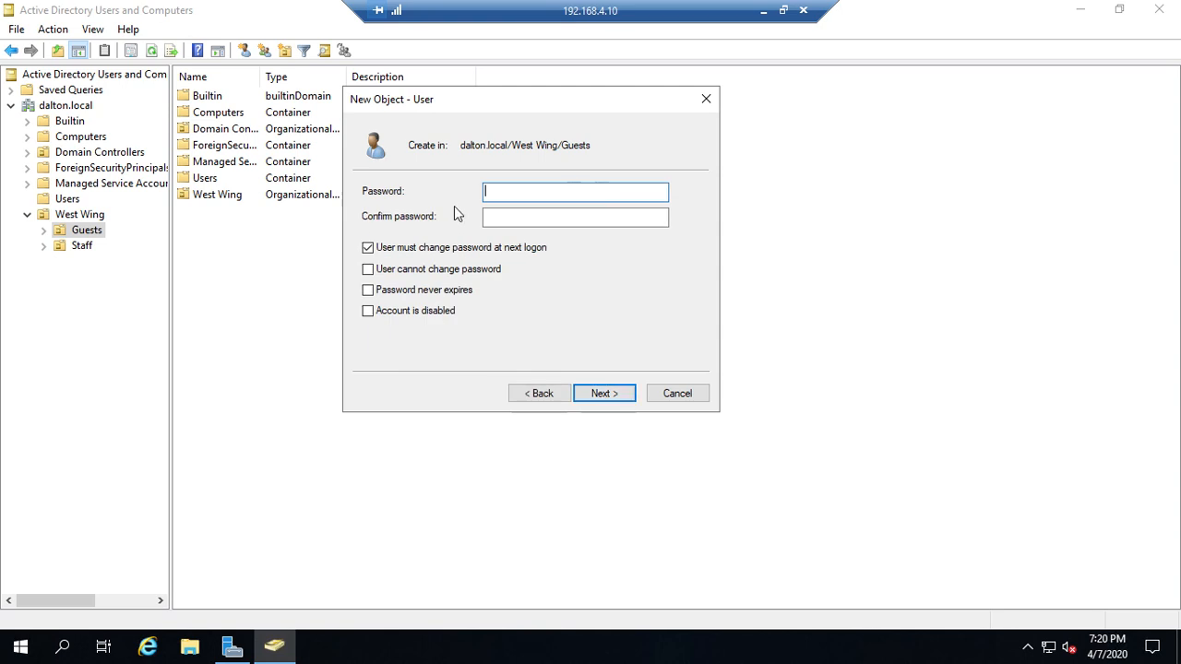
# Type the new user's password and move to the confirmation field
pyautogui.write('*********')
pyautogui.press('Tab')
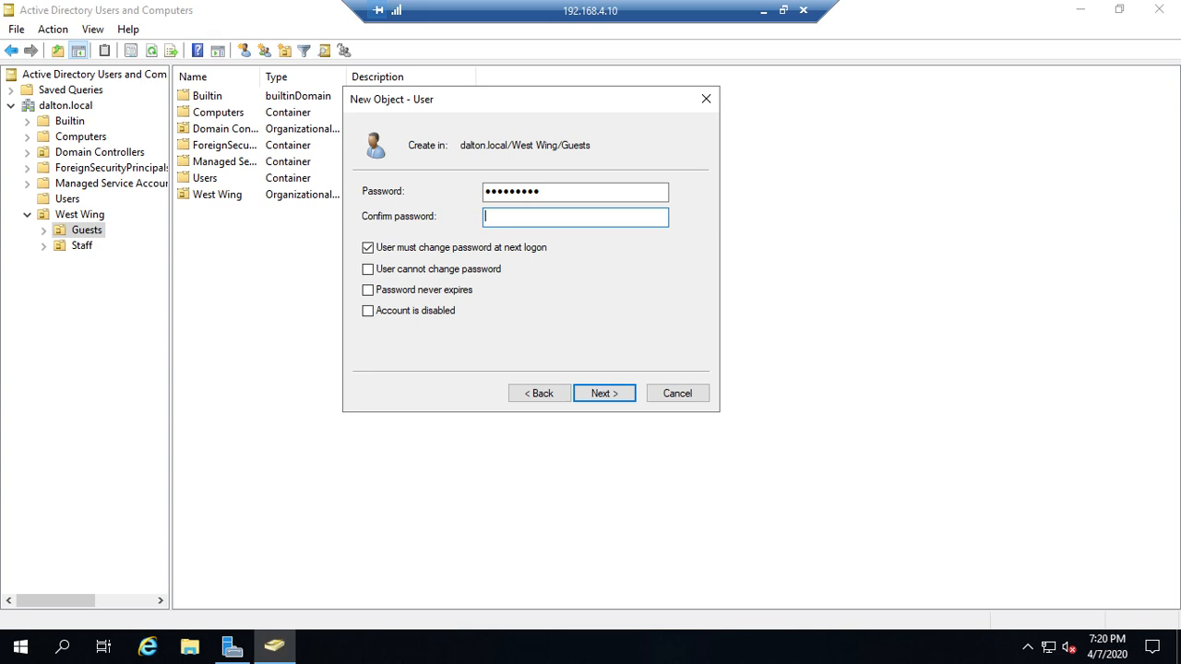
pyautogui.write('*********')
# Try 'User cannot change password' and 'Account is disabled', dismissing the conflict and mismatch errors
pyautogui.click(373, 274)
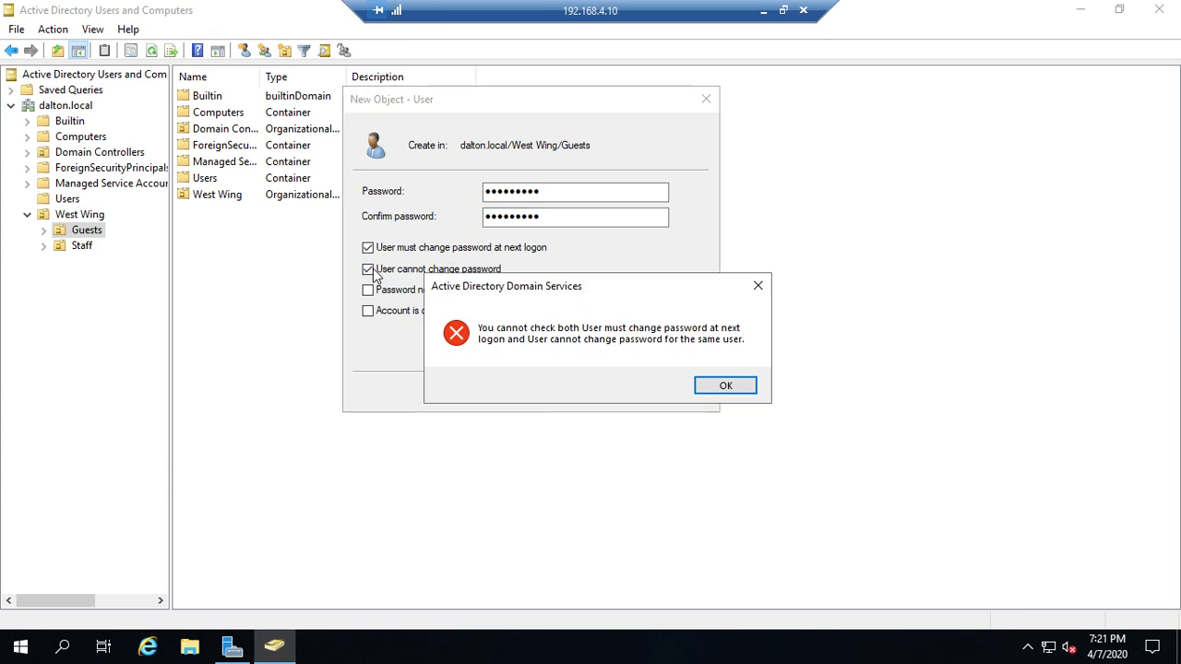
pyautogui.click(749, 389)
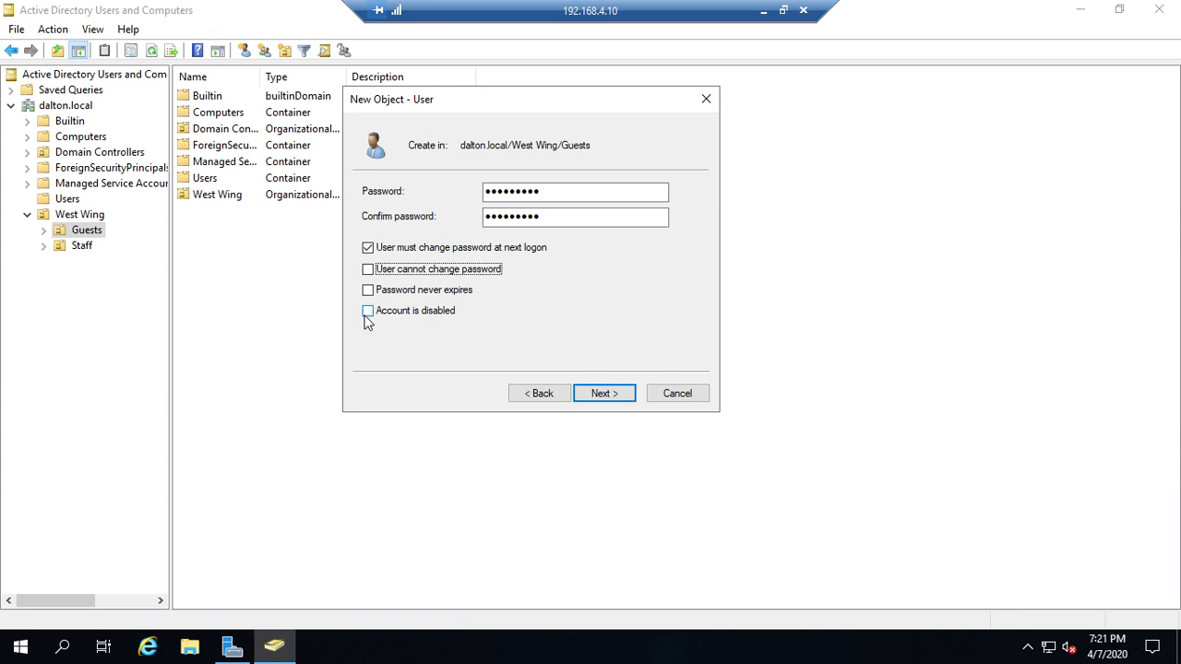
pyautogui.click(453, 311)
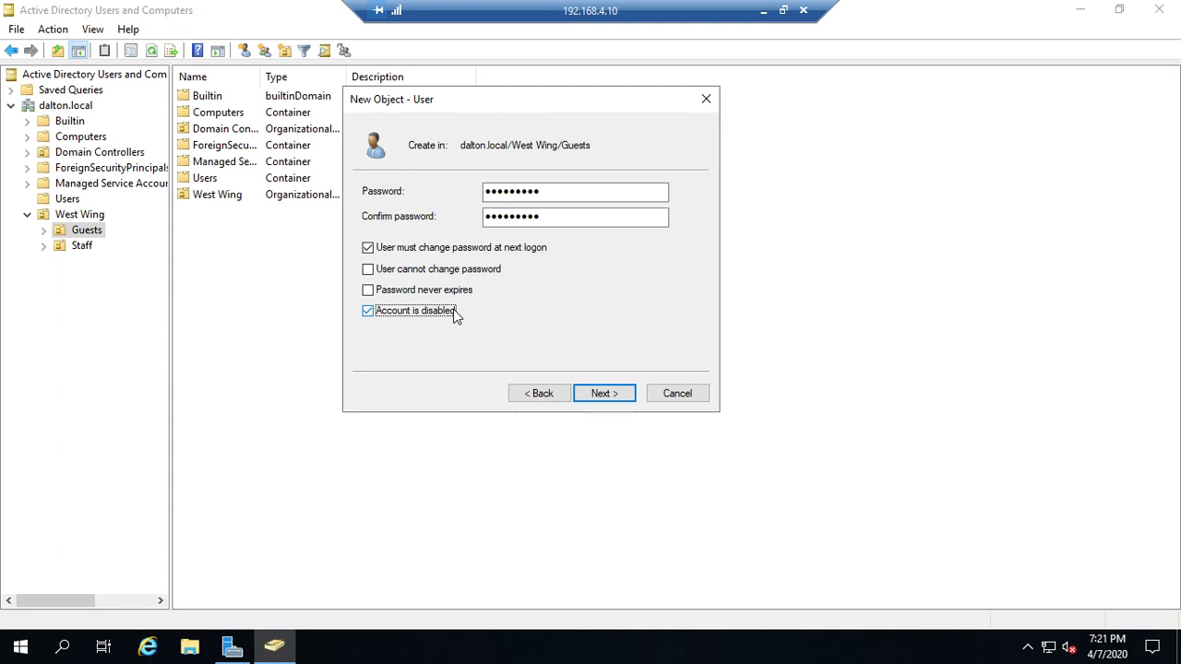
pyautogui.click(455, 314)
pyautogui.click(600, 393)
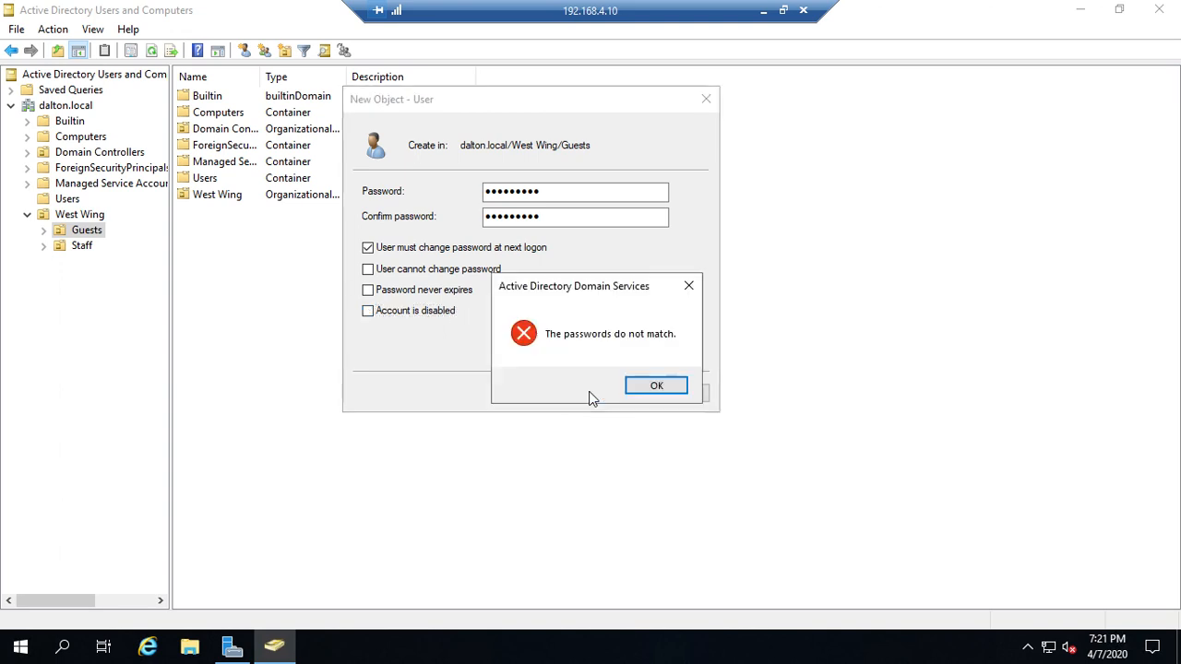
pyautogui.click(645, 386)
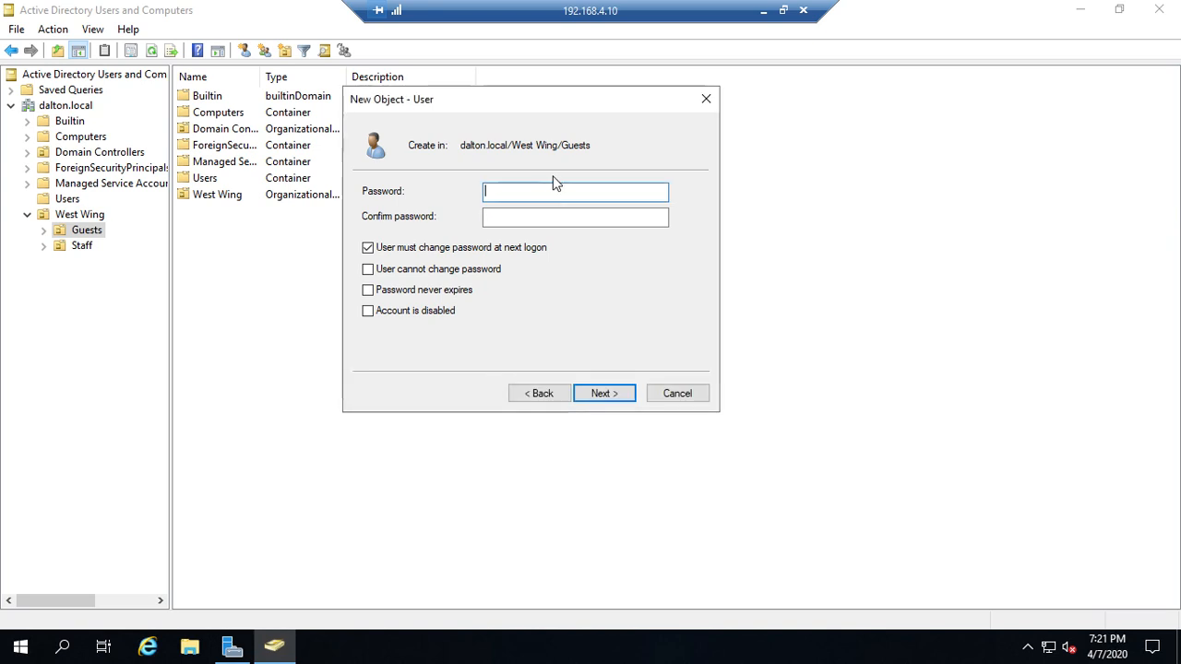
pyautogui.write('••••')
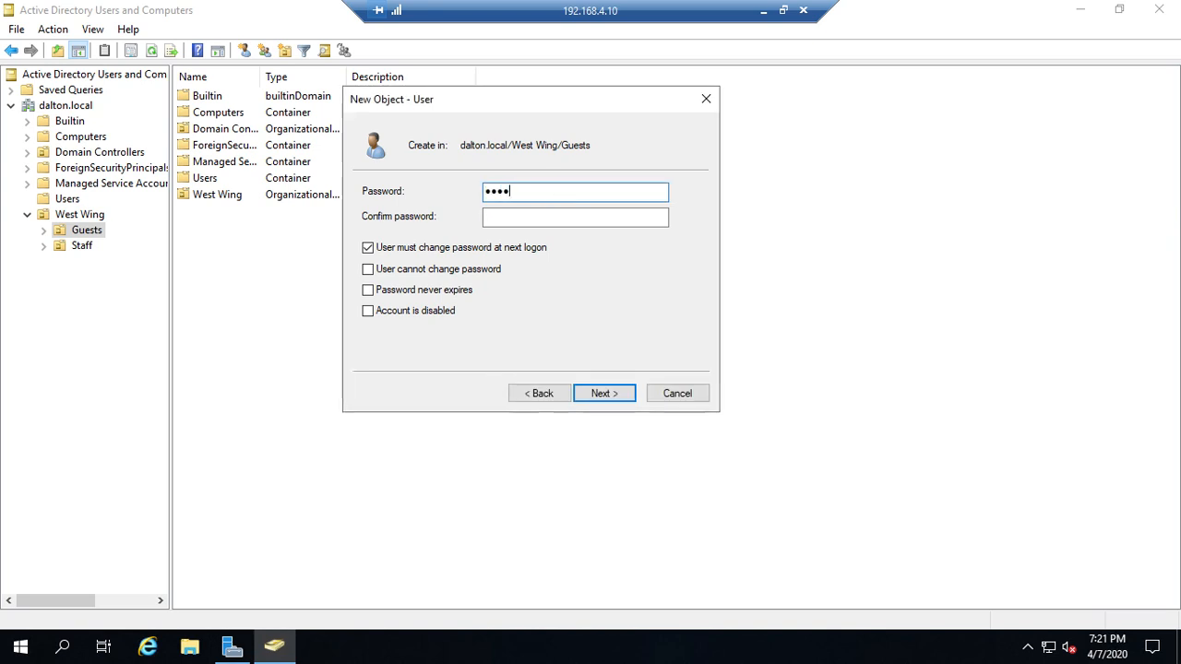
pyautogui.write('•••••')
pyautogui.press('Tab')
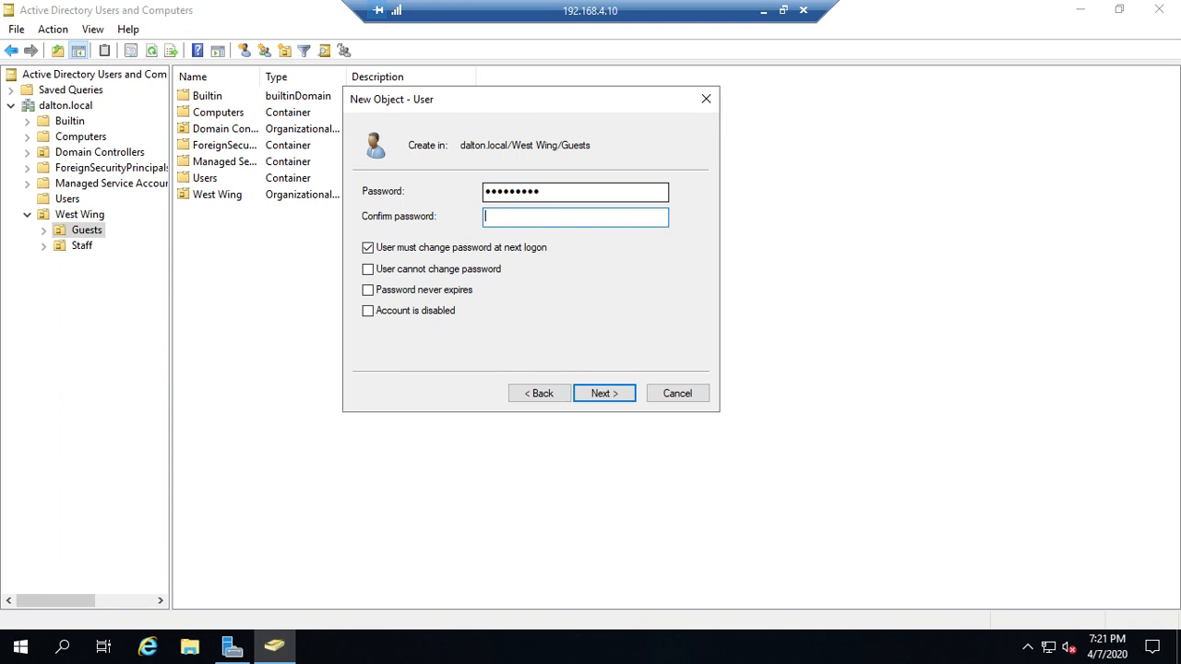
pyautogui.write('•••••••••')
pyautogui.click(595, 403)
pyautogui.click(595, 403)
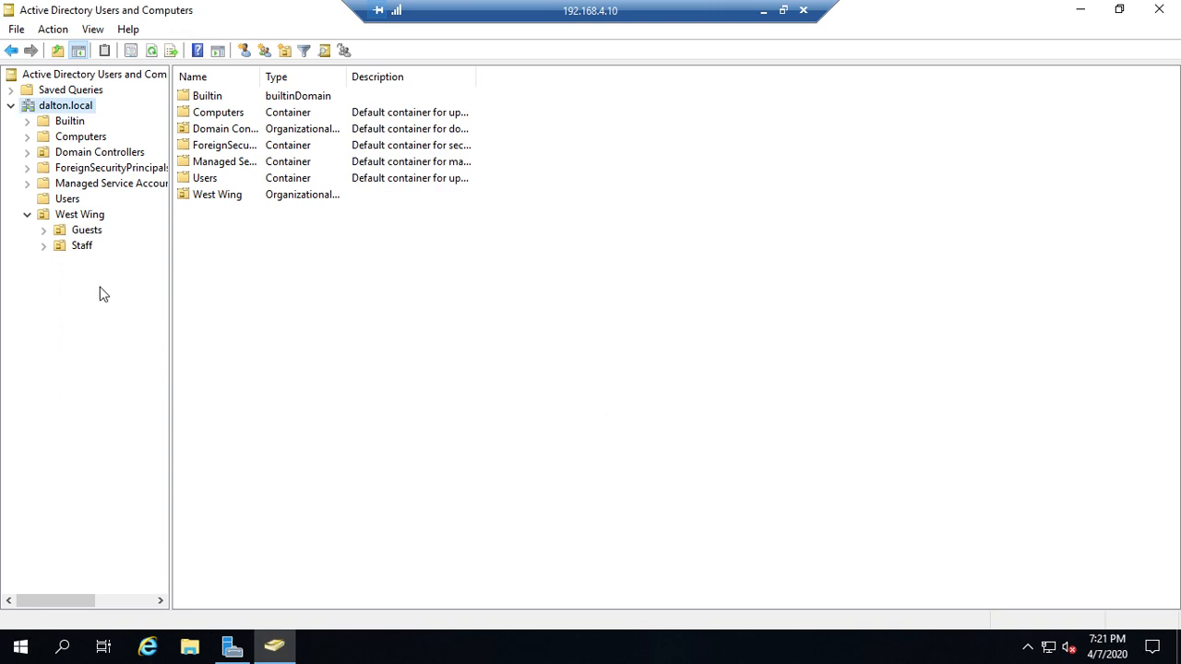
# Select the dalton.local root and start a new user from the toolbar
pyautogui.click(81, 245)
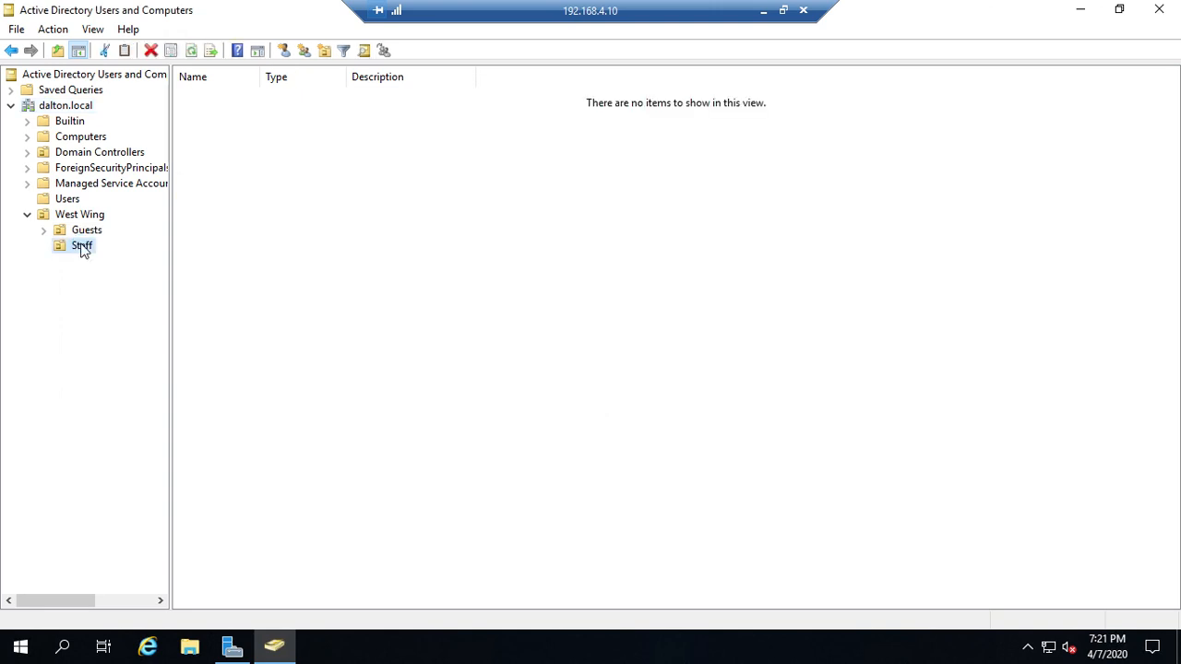
pyautogui.click(82, 231)
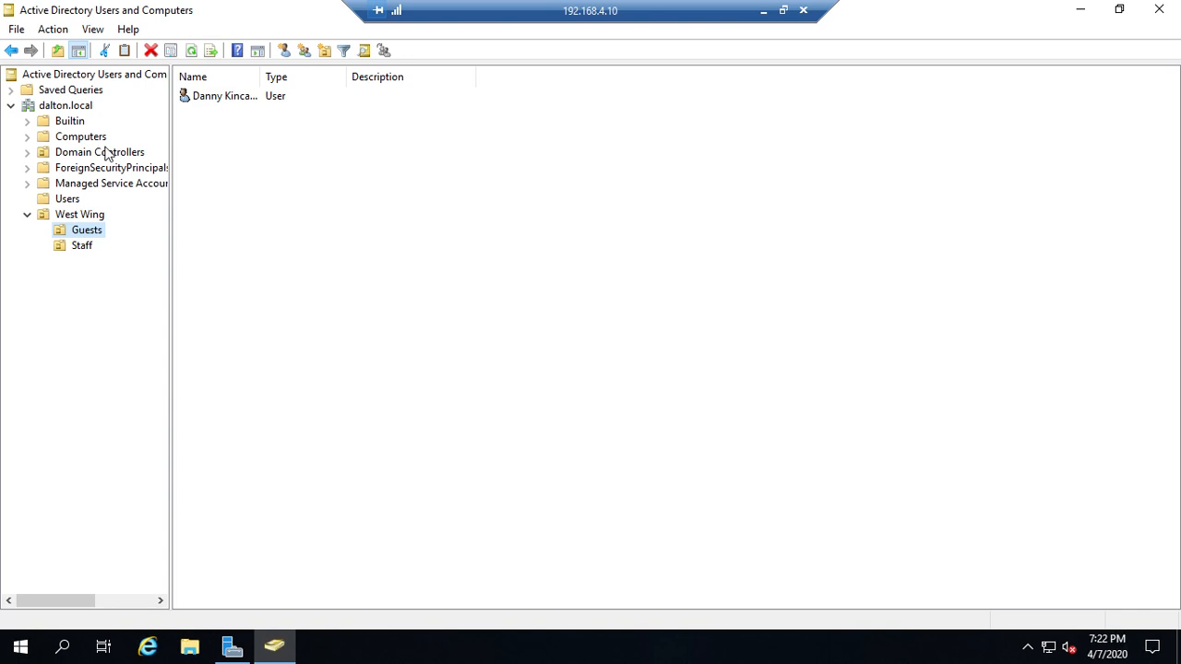
pyautogui.rightClick(70, 110)
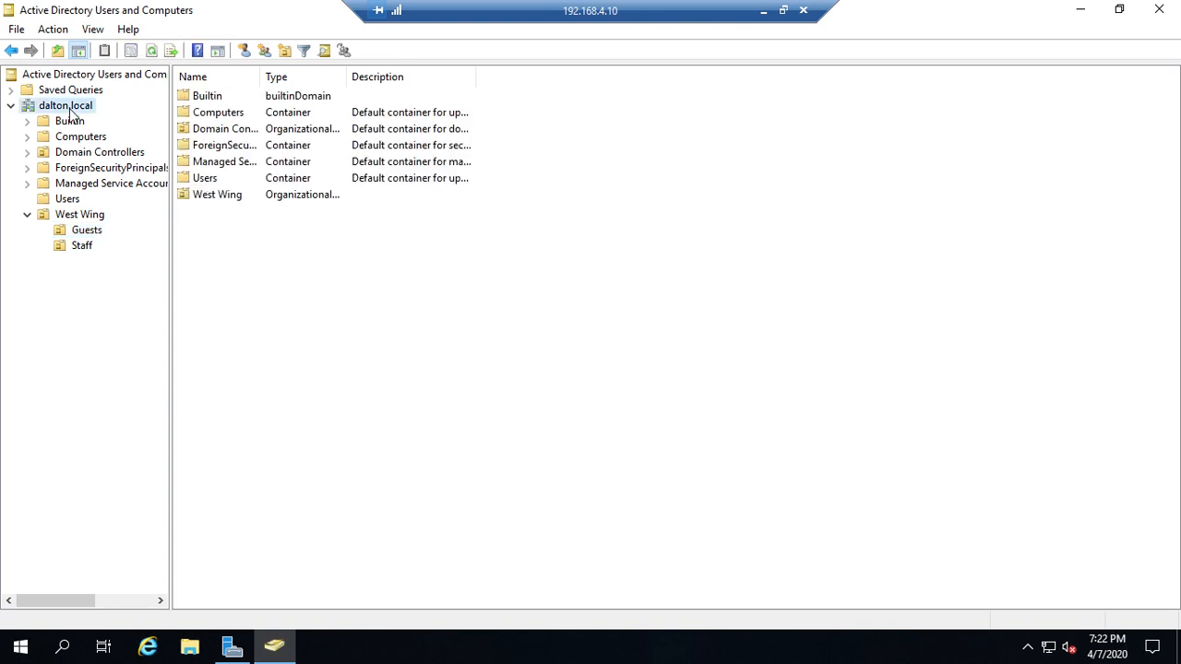
pyautogui.click(244, 51)
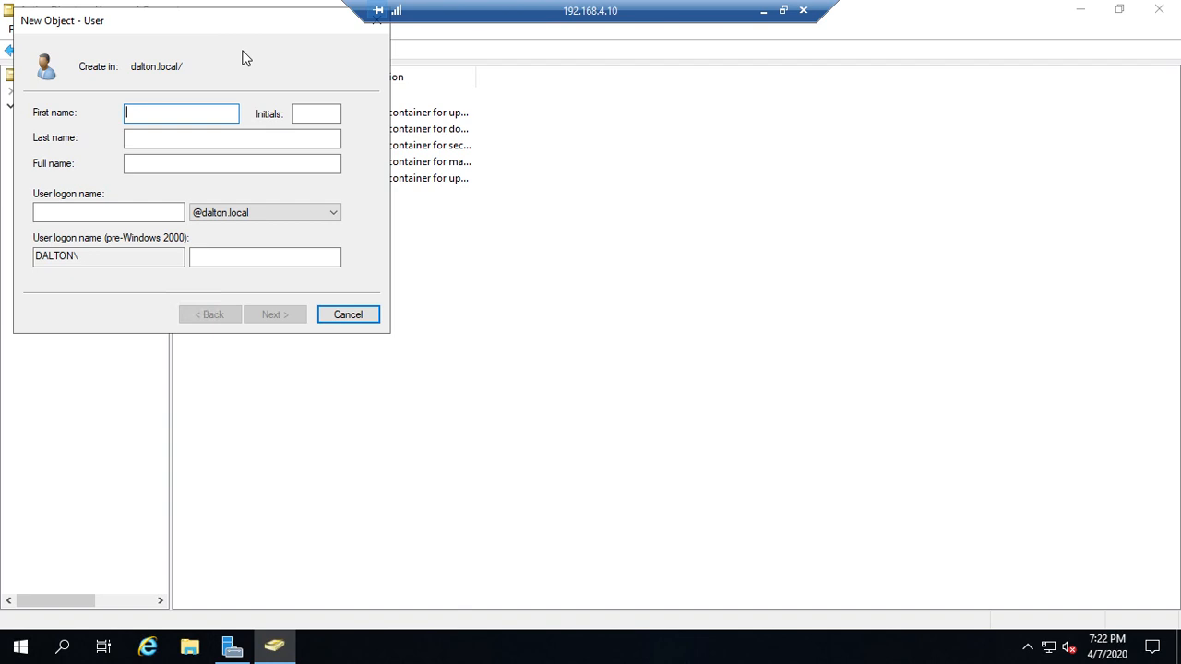
pyautogui.press('Tab')
pyautogui.press('Tab')
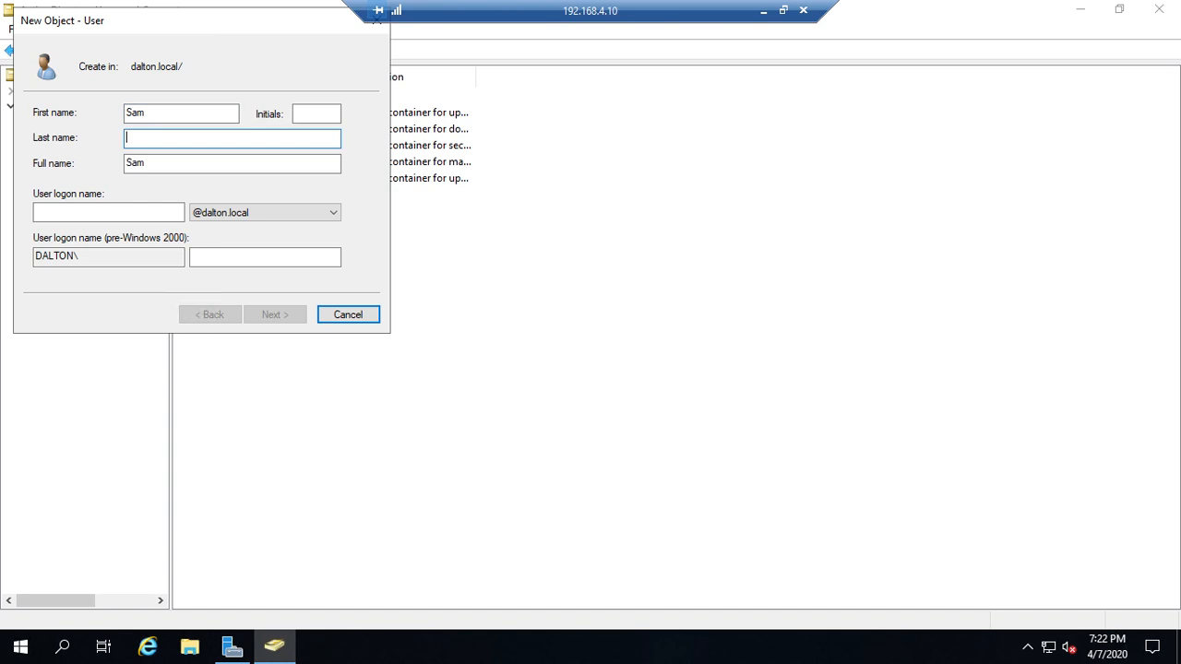
pyautogui.press('Tab')
pyautogui.press('Tab')
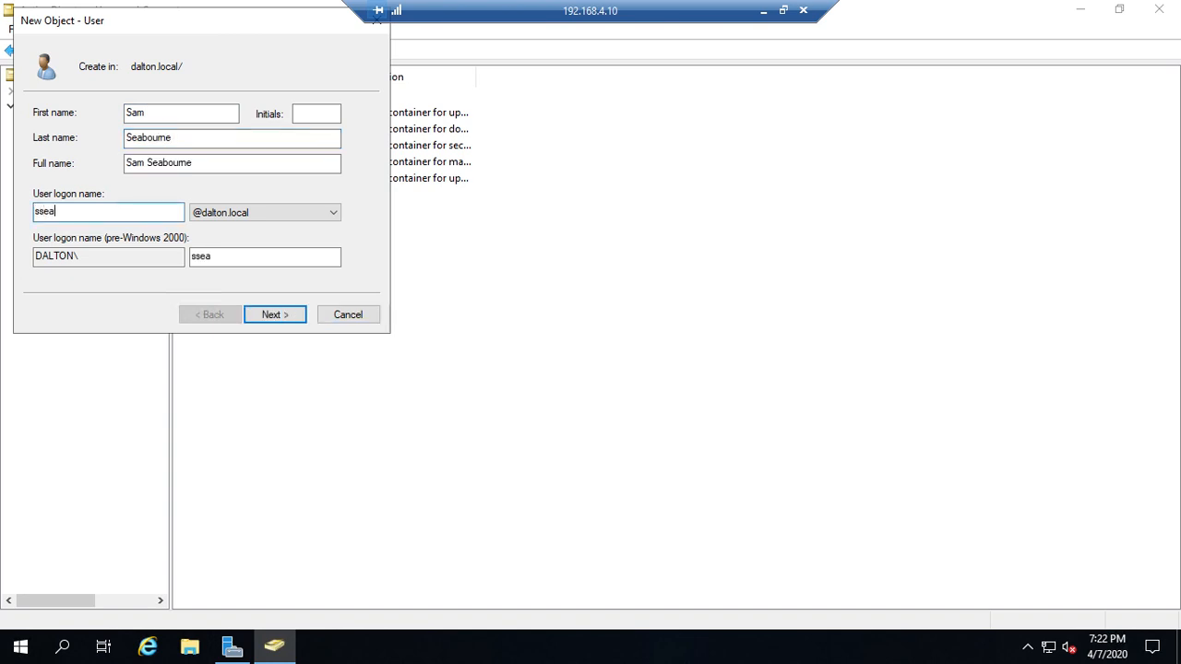
pyautogui.click(283, 316)
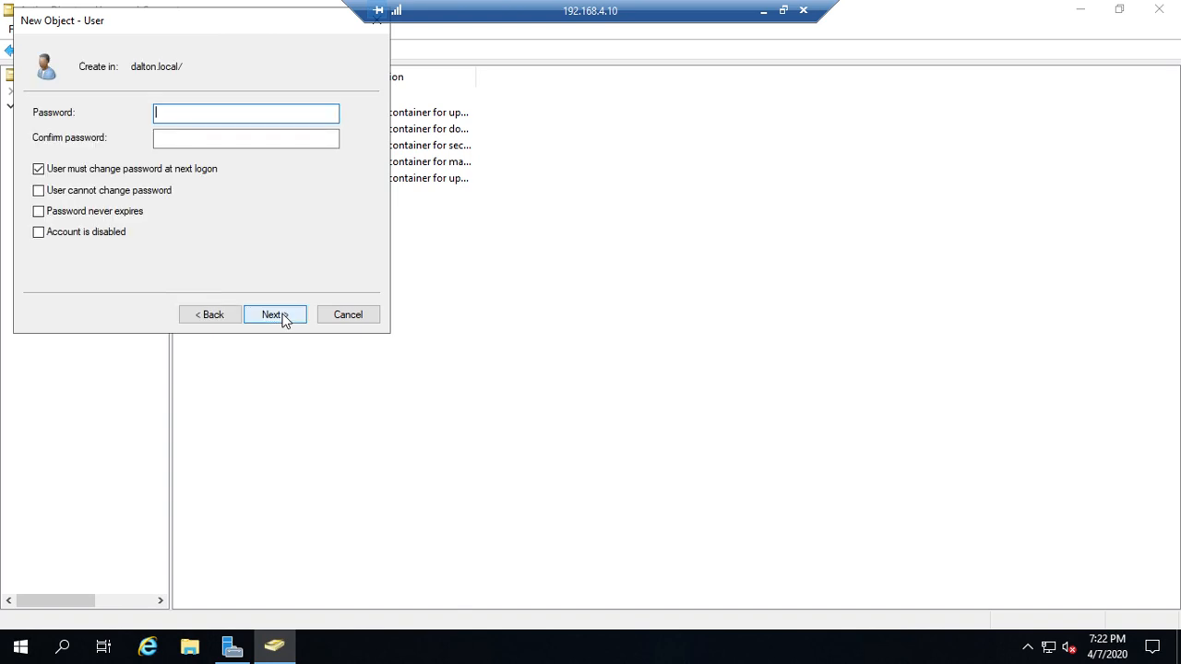
# Set and confirm the account password, then finish creating the user
pyautogui.write('Password1')
pyautogui.press('Tab')
pyautogui.write('Password1')
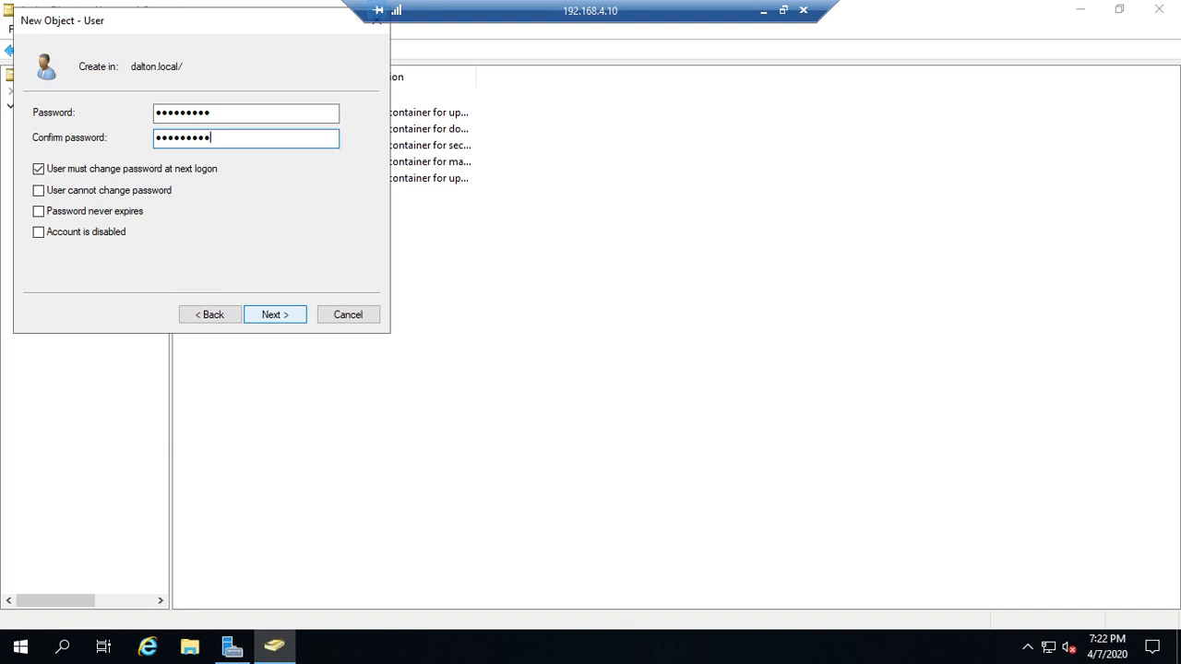
pyautogui.click(268, 315)
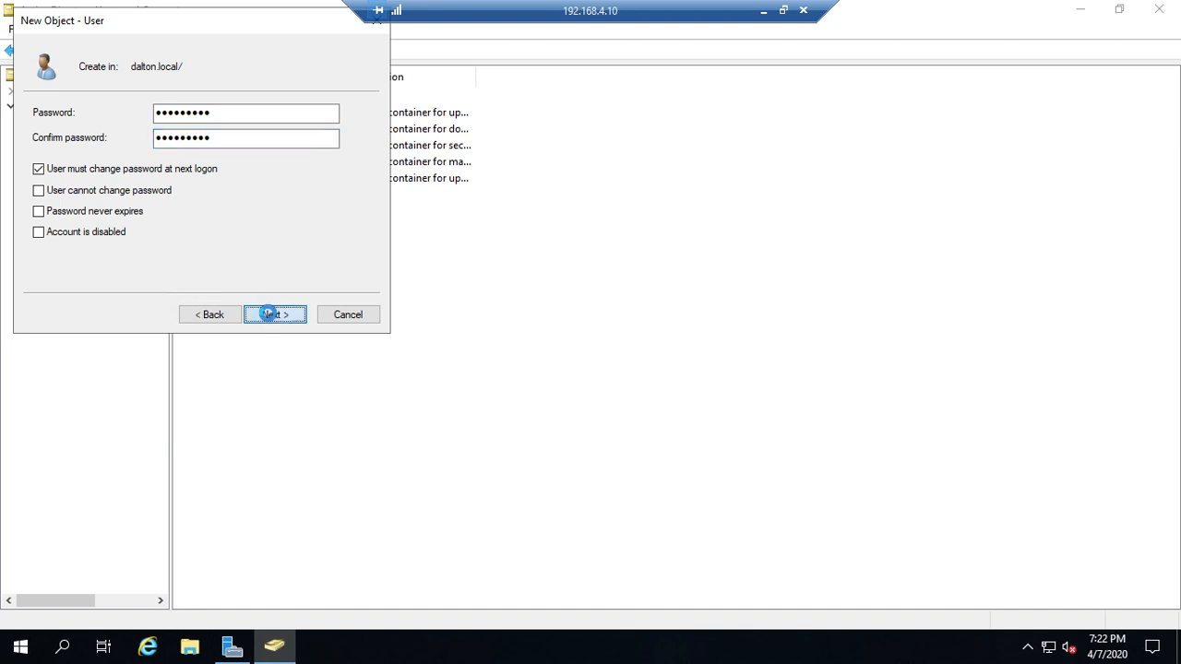
pyautogui.click(270, 316)
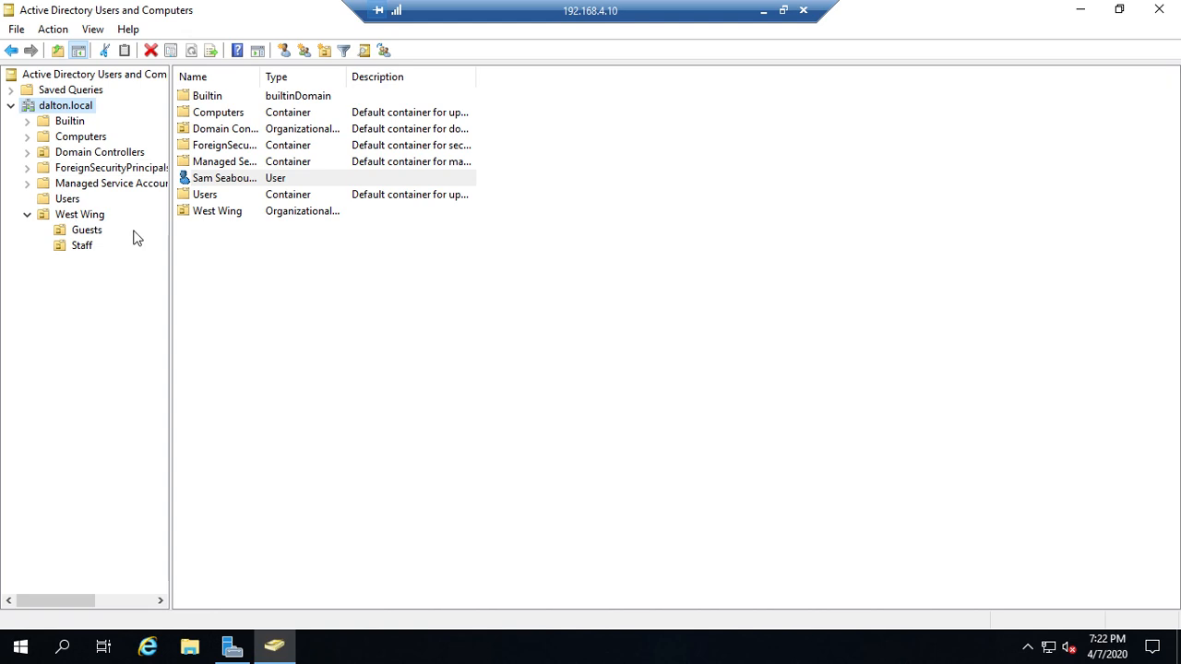
pyautogui.click(82, 247)
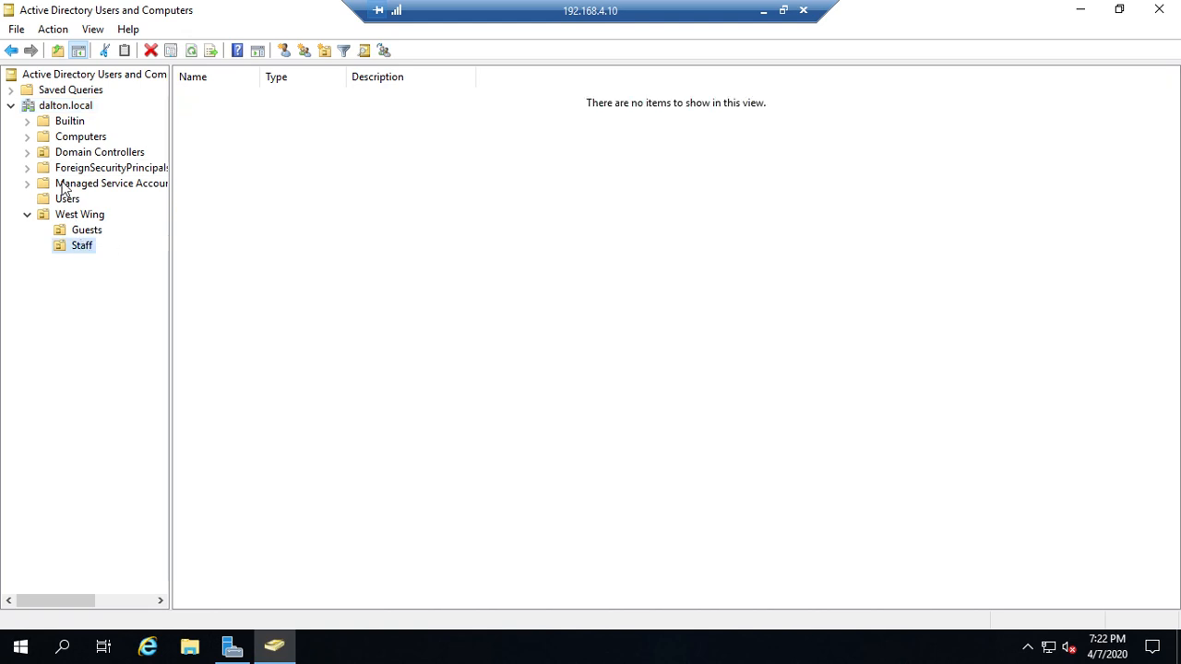
pyautogui.click(79, 107)
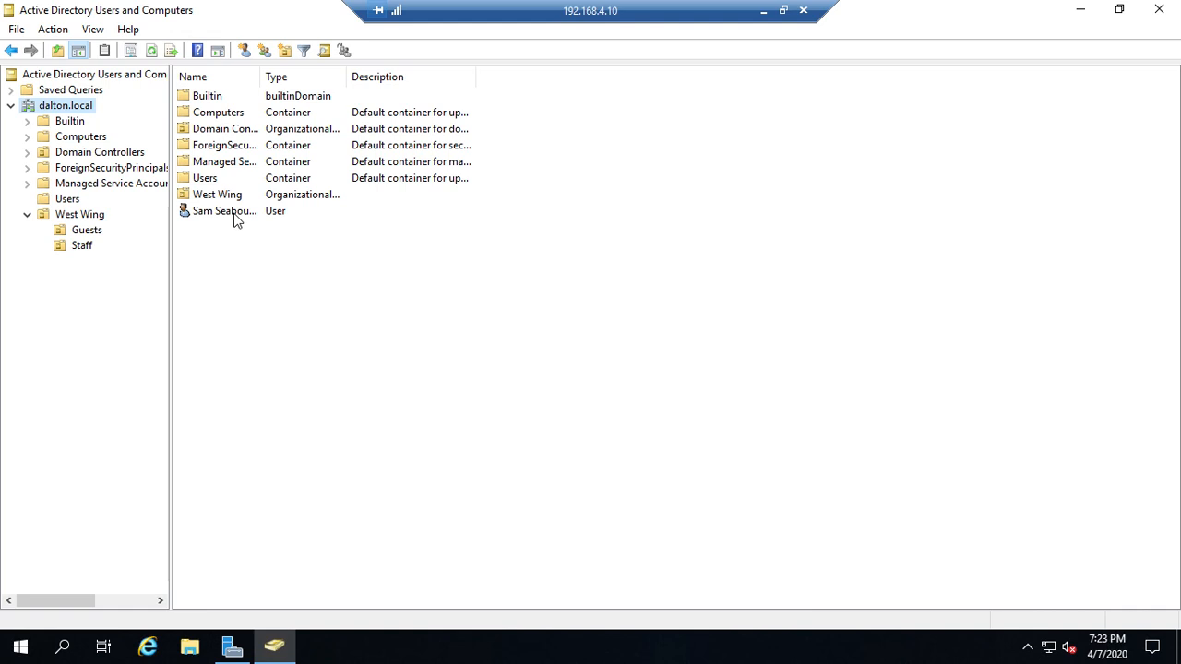
pyautogui.moveTo(234, 219); pyautogui.dragTo(82, 249)
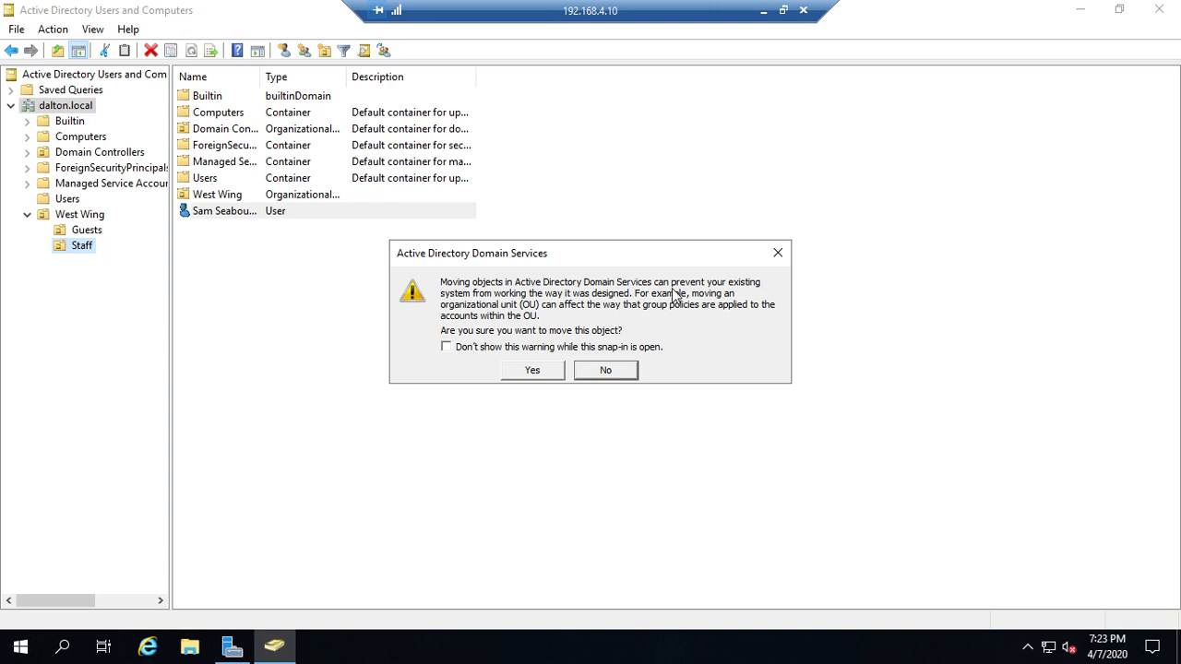
pyautogui.click(531, 371)
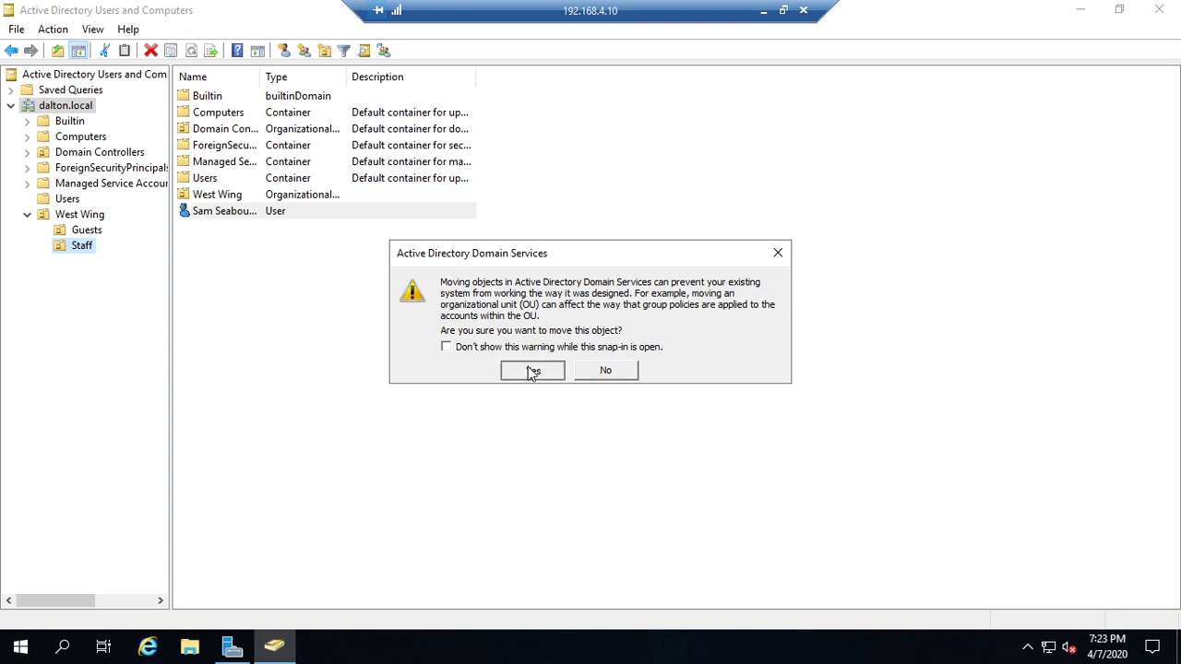
pyautogui.click(82, 247)
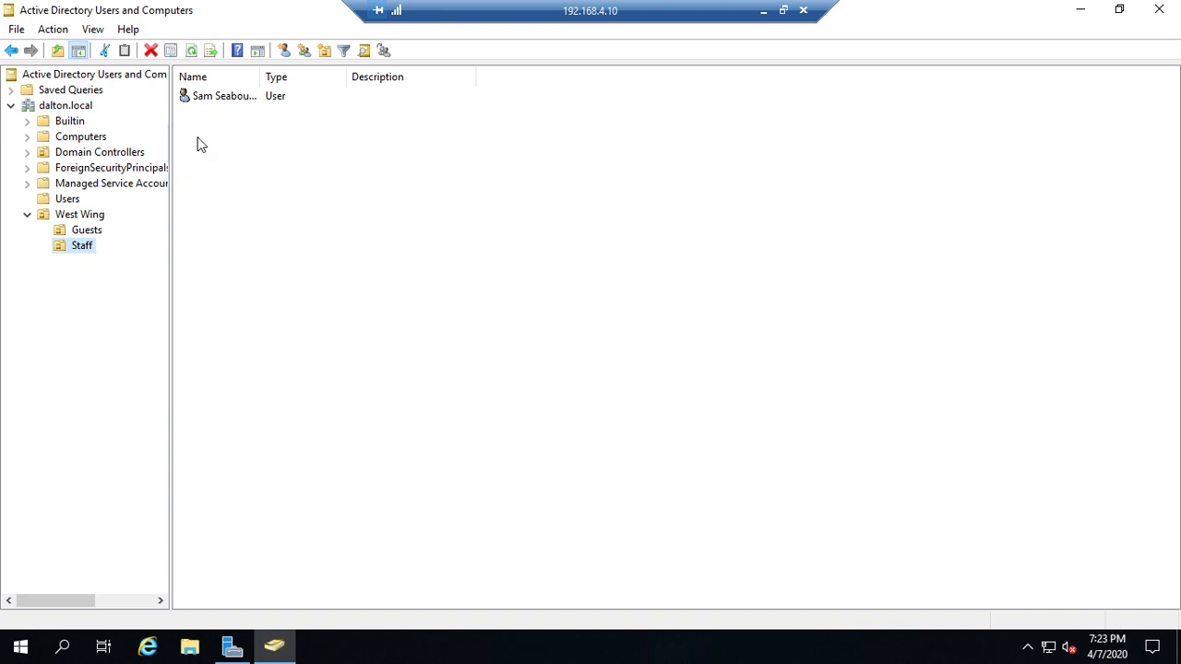
pyautogui.rightClick(223, 97)
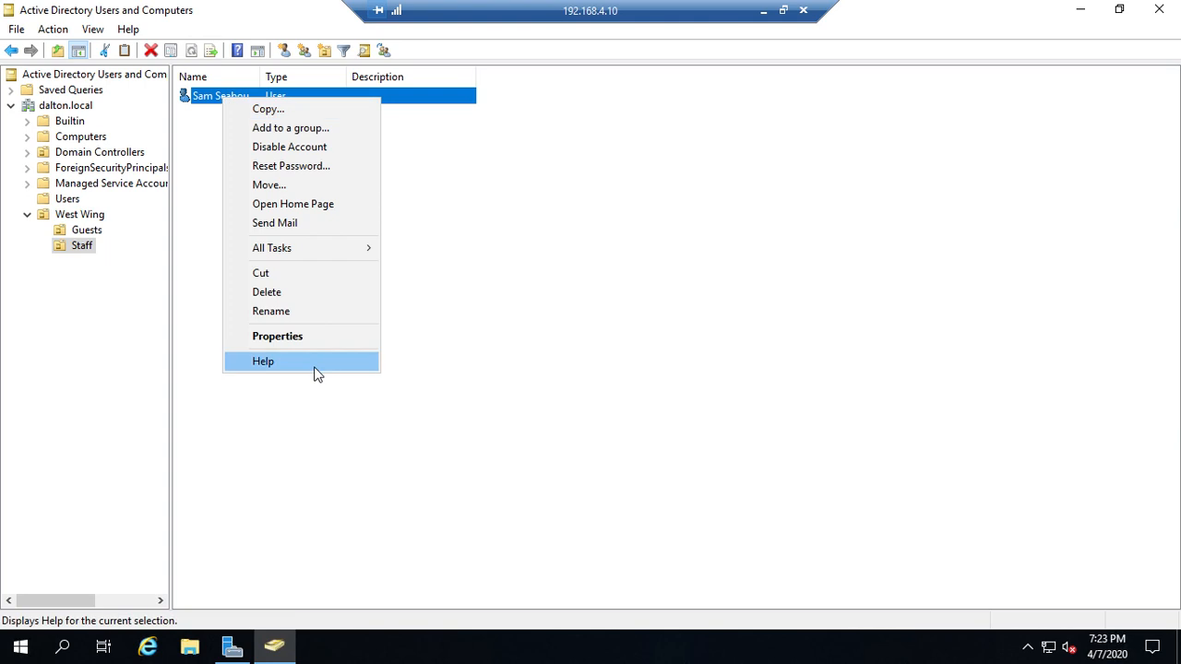
pyautogui.click(276, 337)
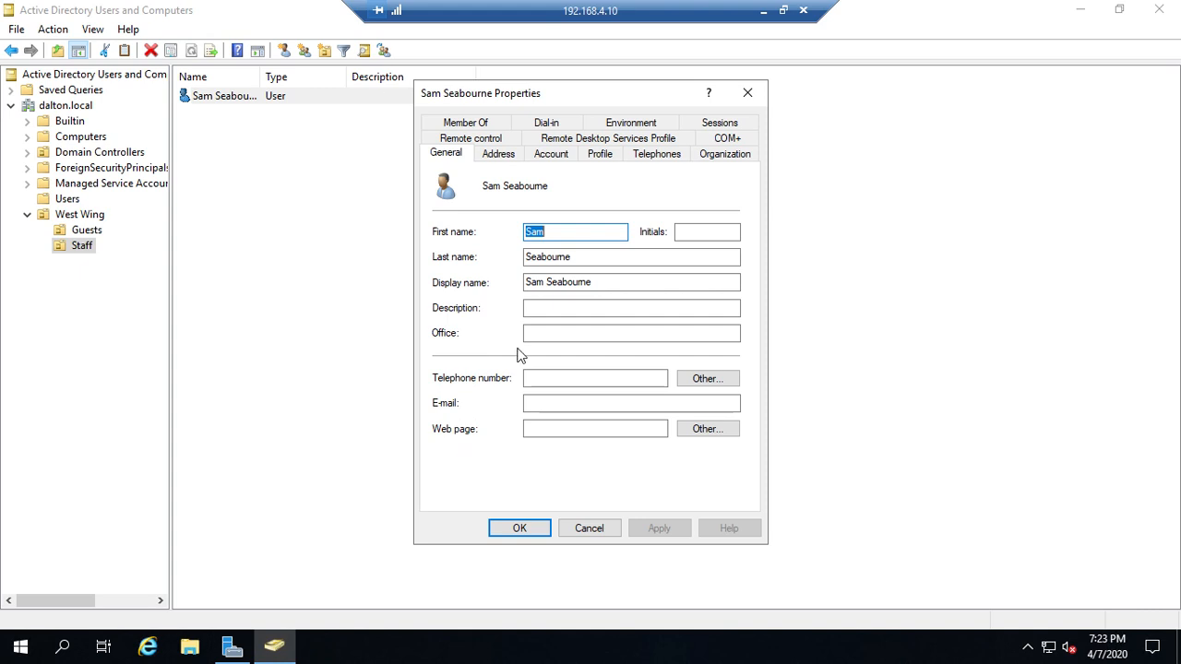
pyautogui.click(500, 157)
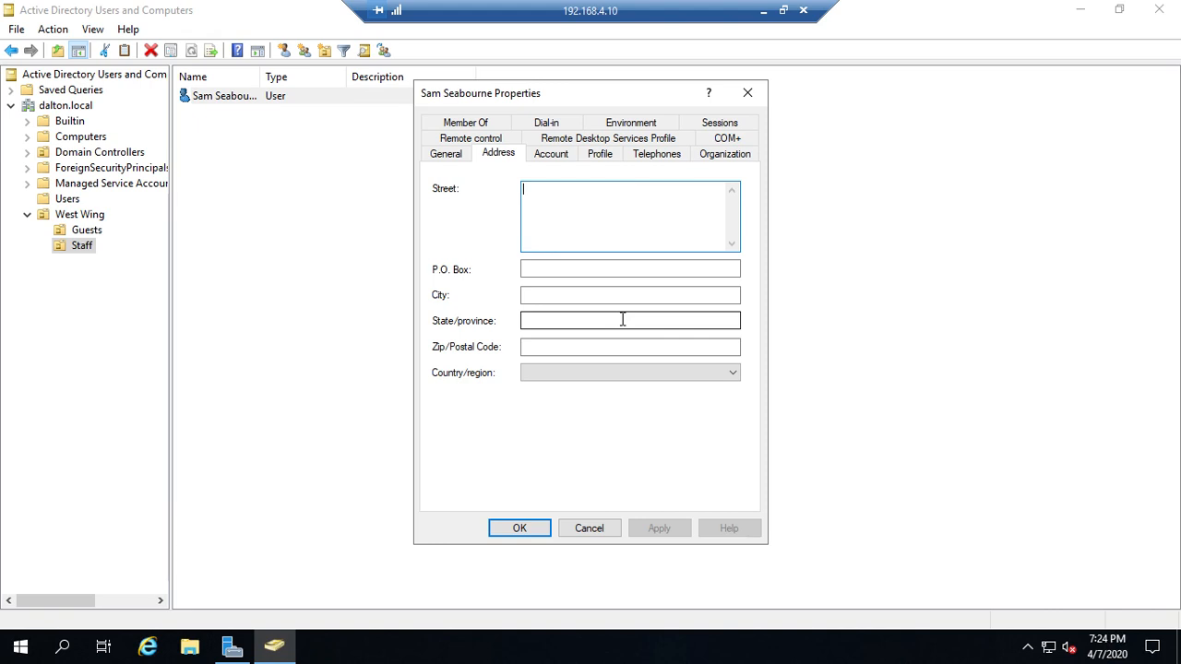
pyautogui.click(445, 155)
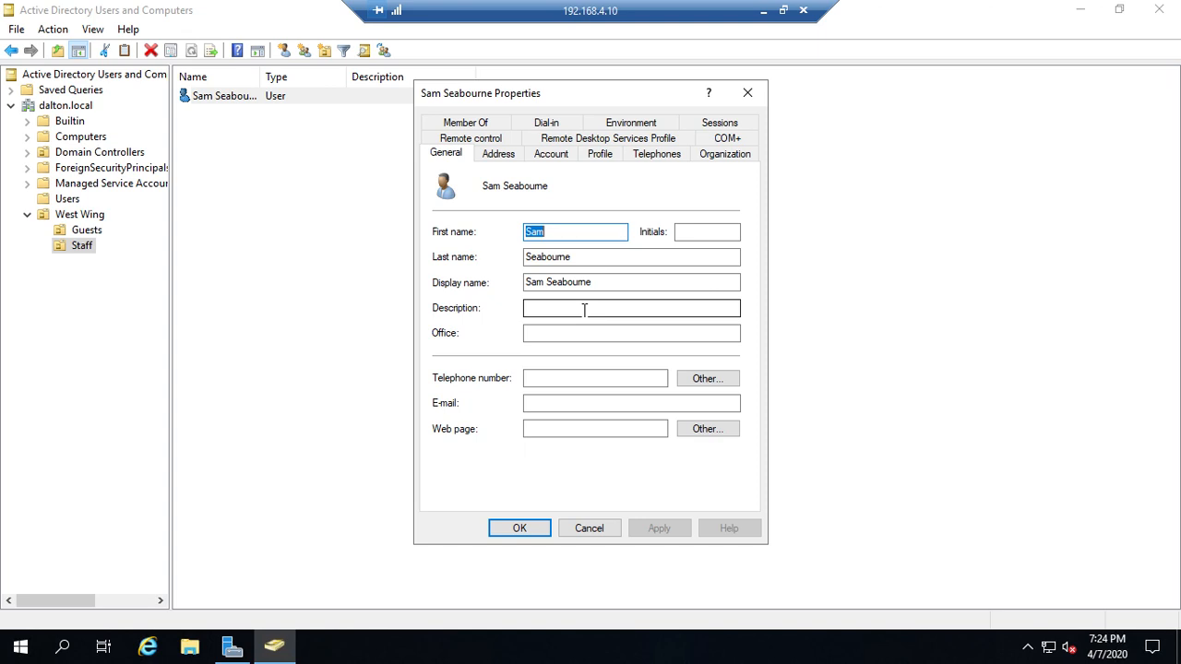
pyautogui.click(492, 163)
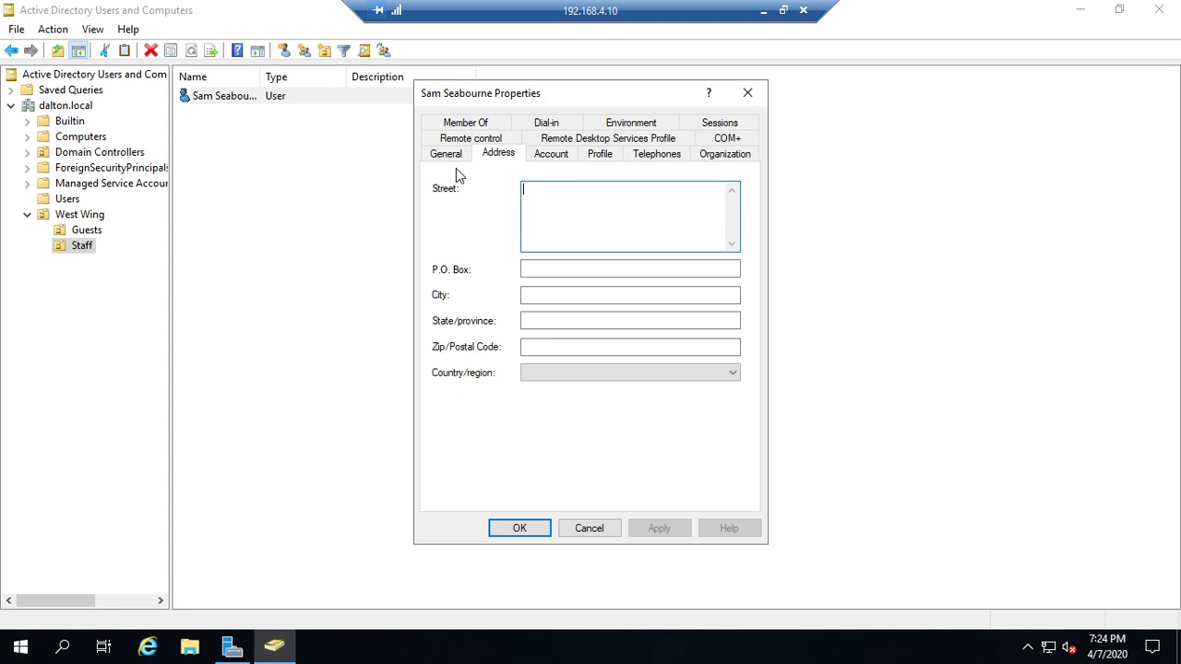
pyautogui.click(653, 154)
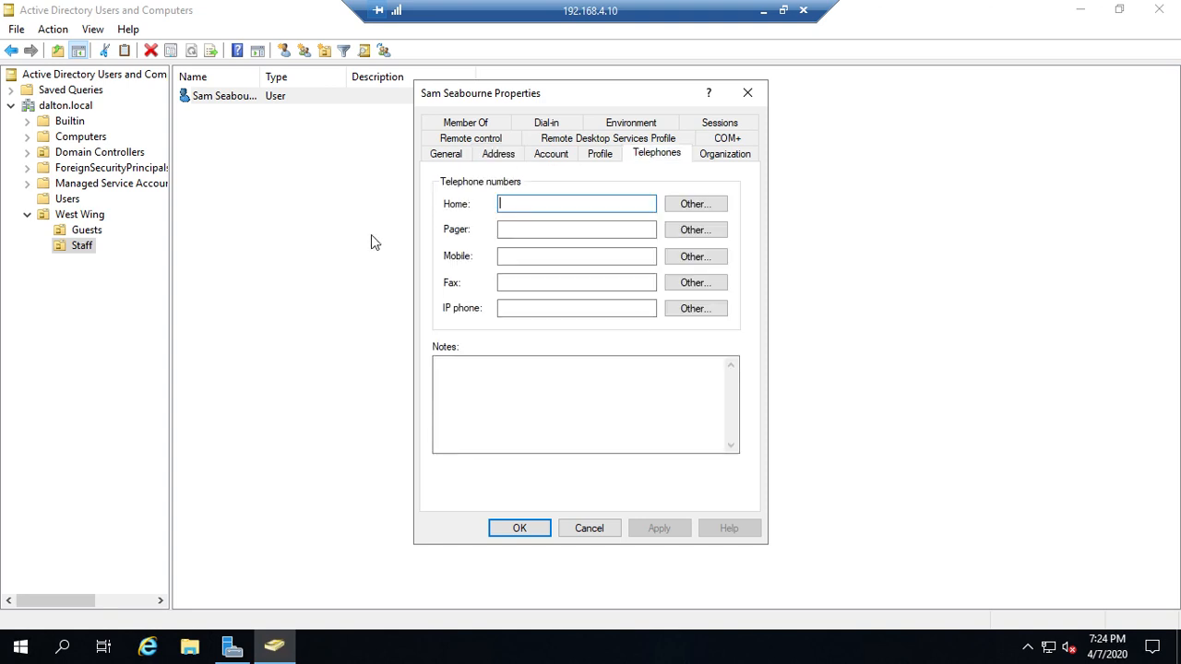
pyautogui.click(745, 154)
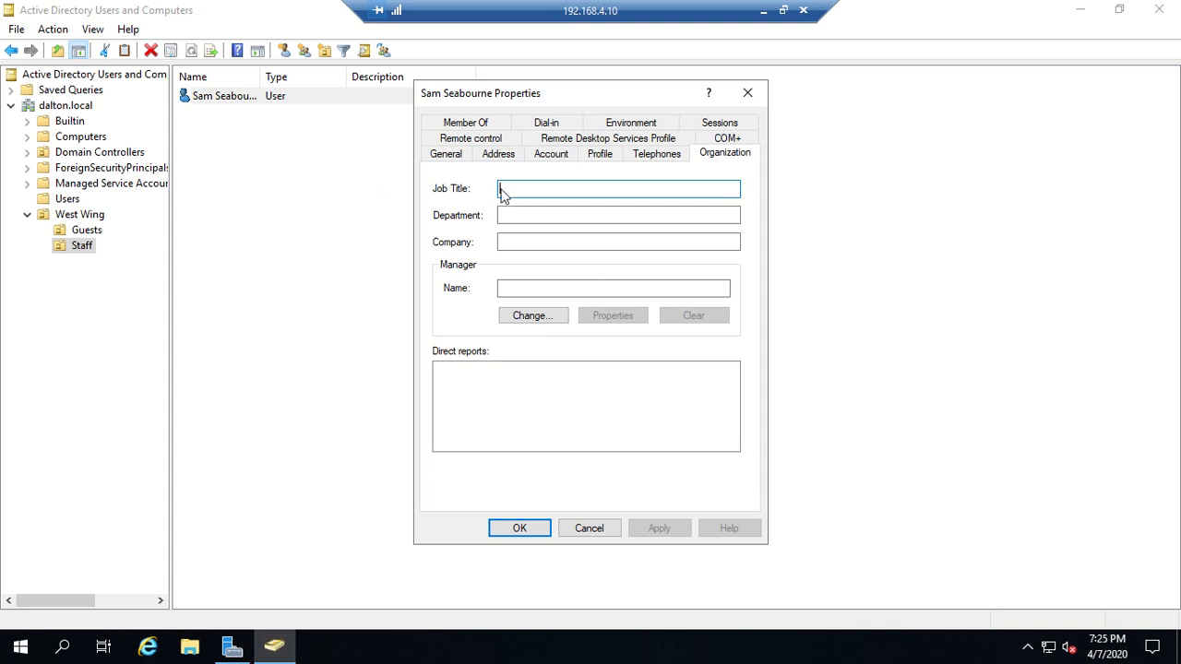
pyautogui.click(551, 154)
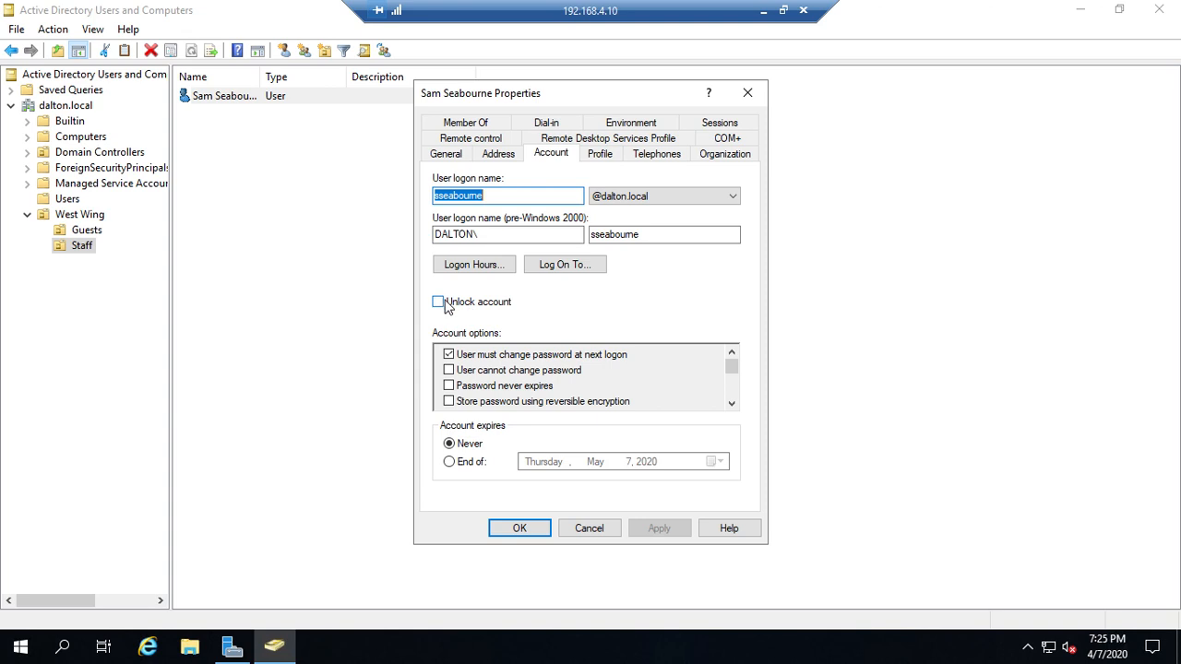
# Scroll through the Account options and open the Logon Hours schedule
pyautogui.click(731, 404)
pyautogui.click(731, 404)
pyautogui.click(732, 404)
pyautogui.click(732, 404)
pyautogui.click(732, 404)
pyautogui.click(732, 404)
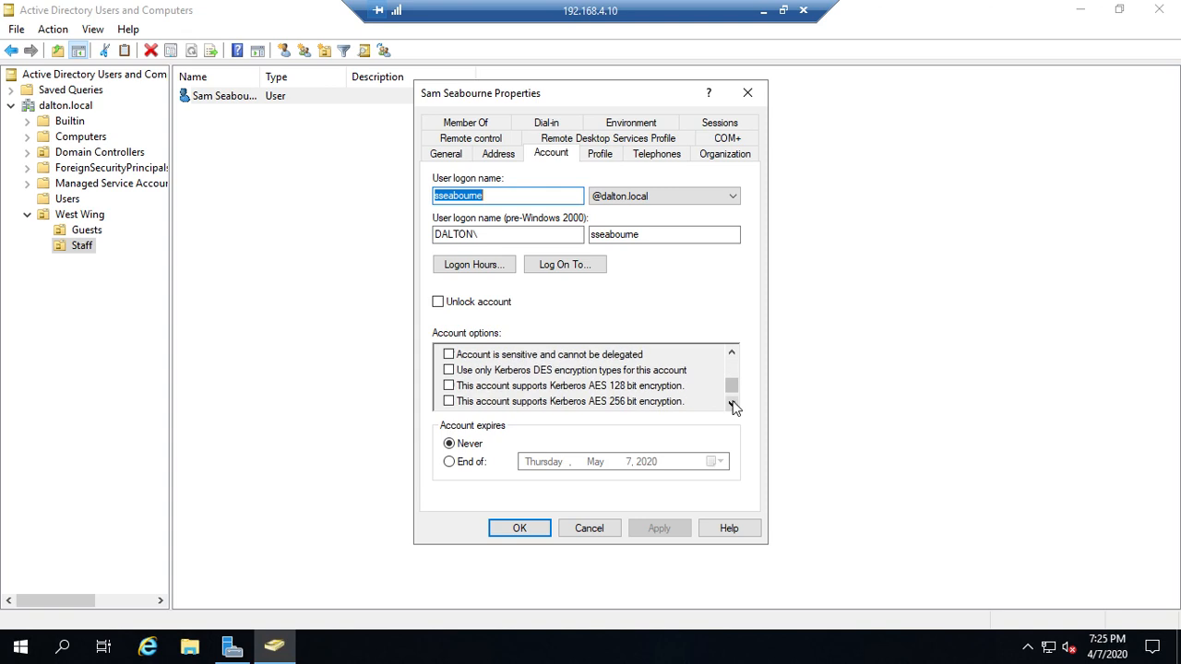
pyautogui.click(731, 404)
pyautogui.click(731, 352)
pyautogui.click(732, 352)
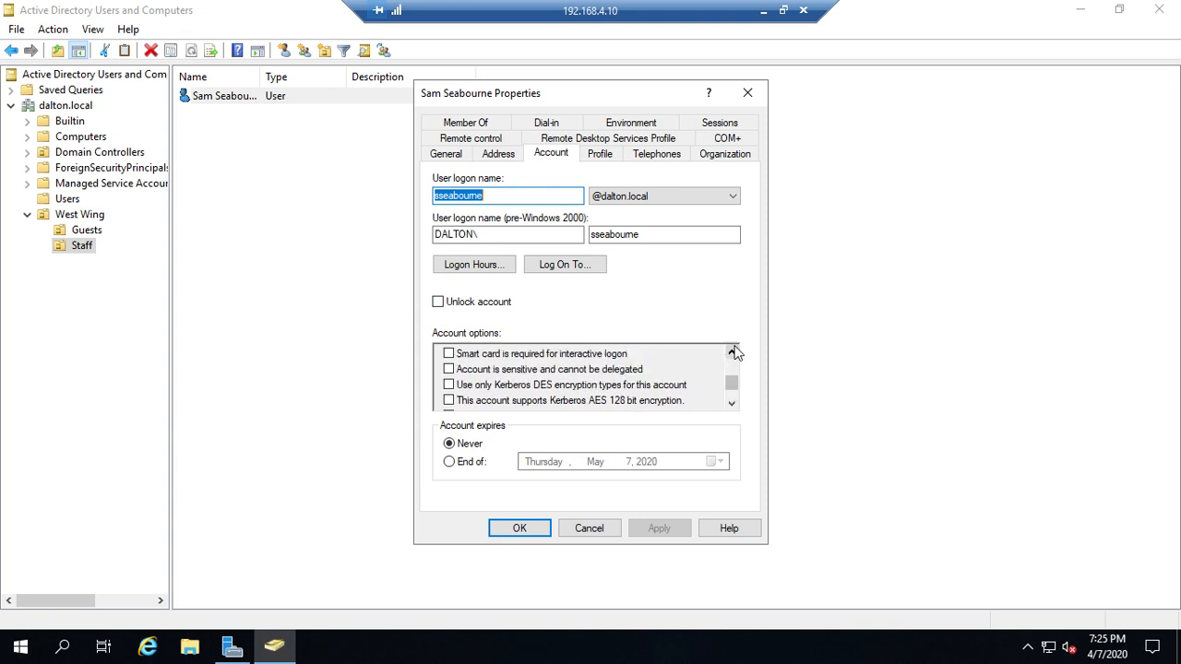
pyautogui.click(731, 353)
pyautogui.click(732, 353)
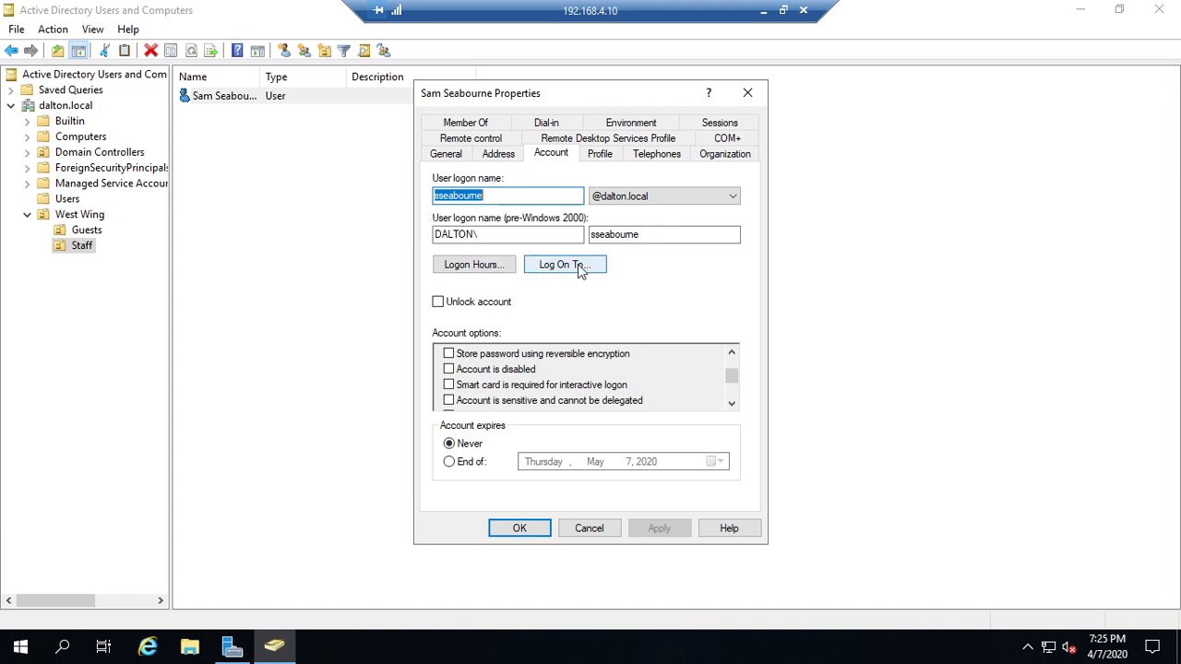
pyautogui.click(476, 266)
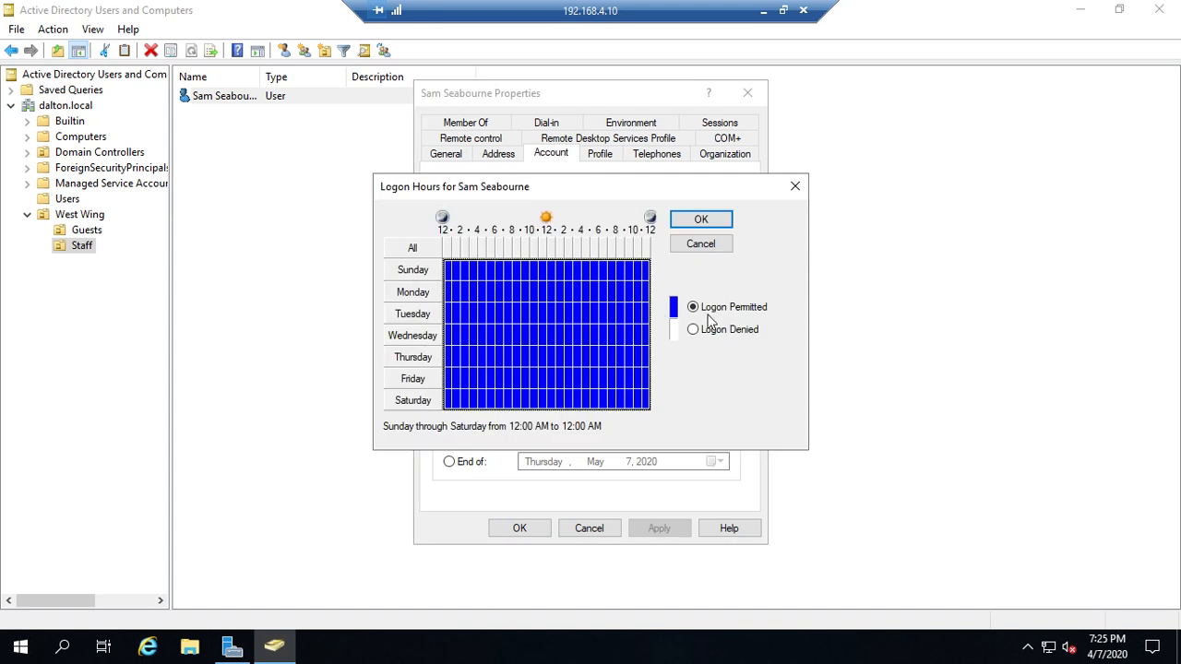
# Deny logon all Sunday and Saturday, and on weekdays from 12–6 AM and 6 PM–12 AM
pyautogui.moveTo(449, 269); pyautogui.dragTo(650, 272)
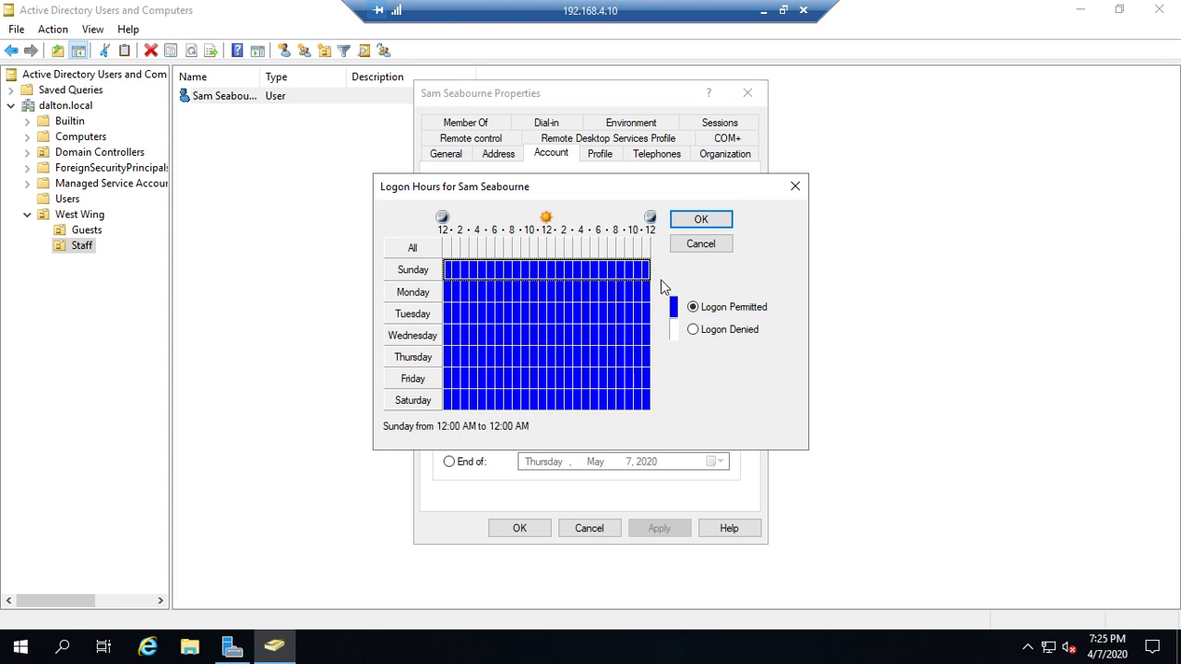
pyautogui.click(713, 334)
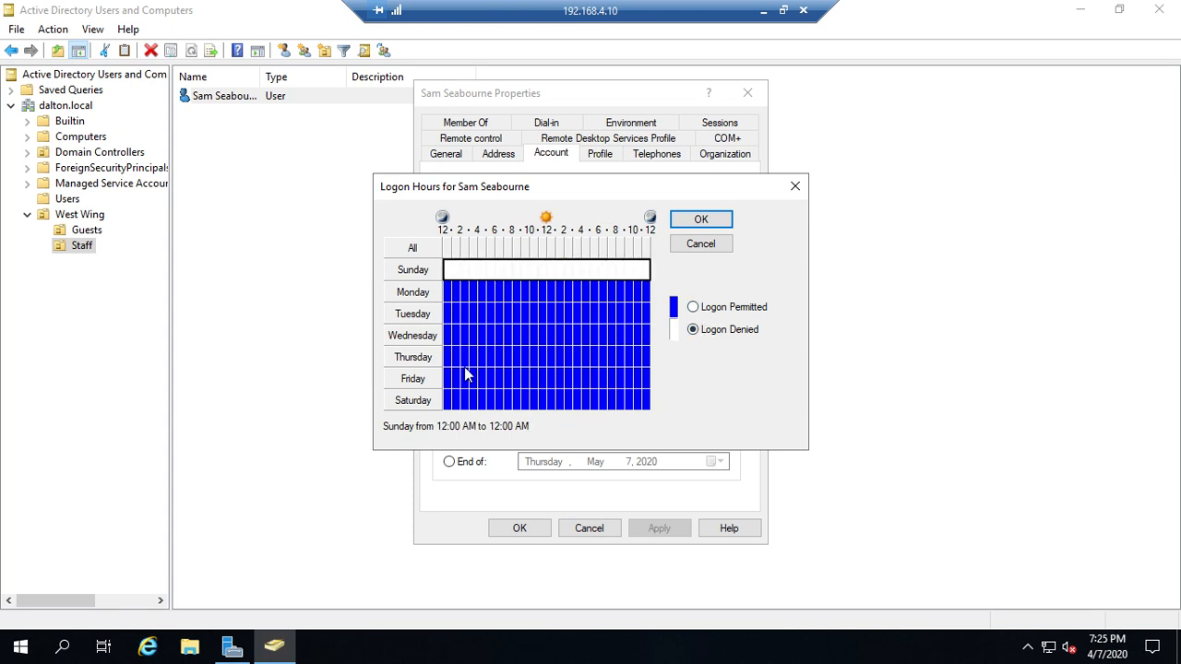
pyautogui.moveTo(451, 404); pyautogui.dragTo(649, 403)
pyautogui.click(716, 332)
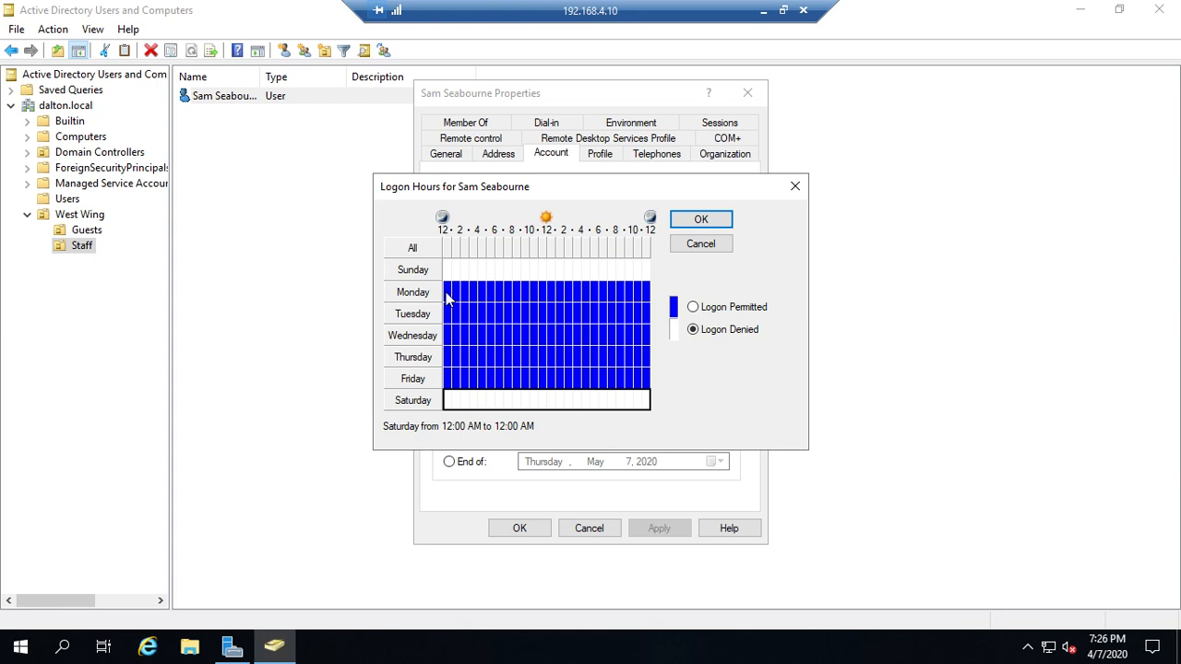
pyautogui.moveTo(447, 297); pyautogui.dragTo(490, 386)
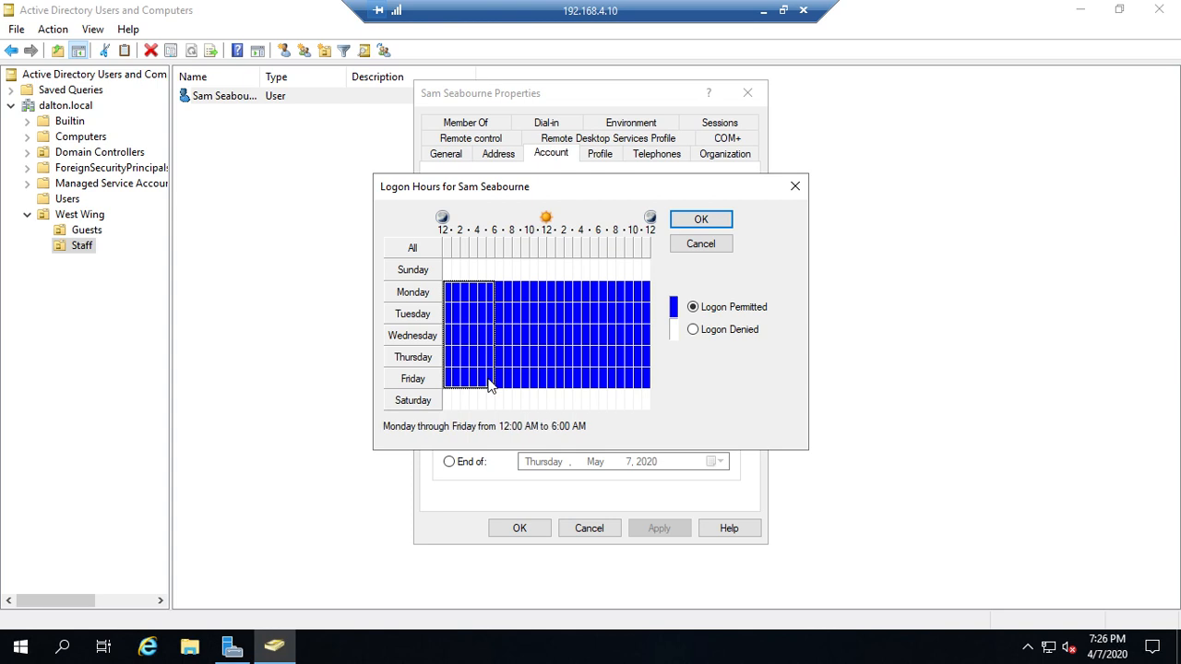
pyautogui.click(737, 330)
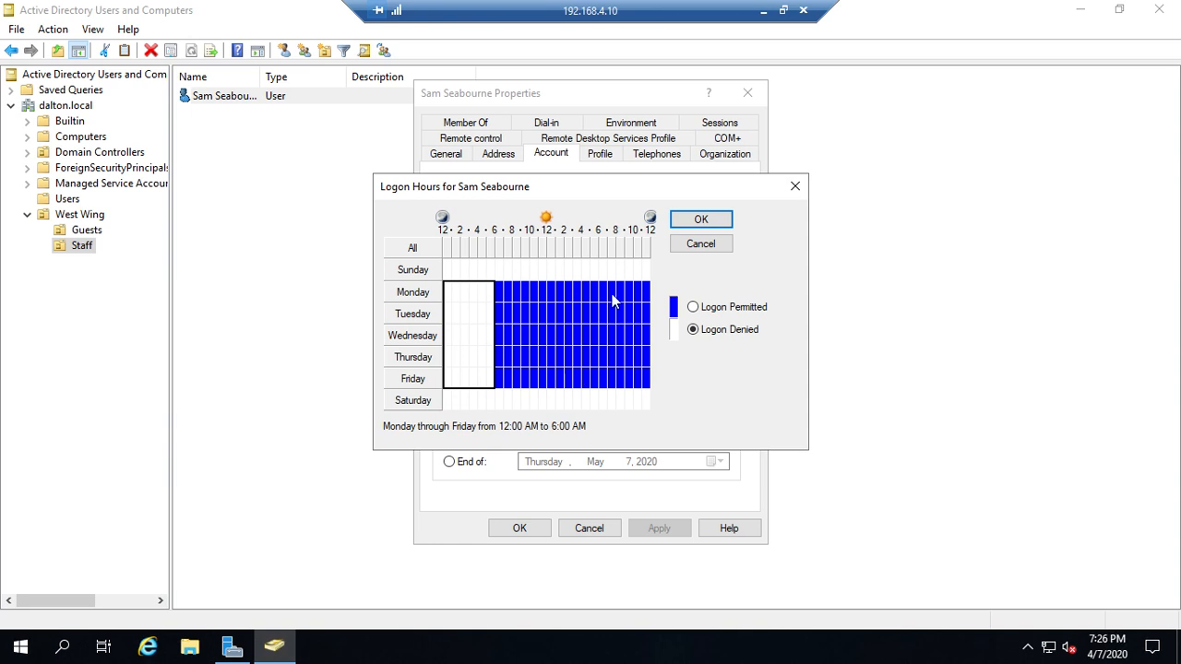
pyautogui.moveTo(613, 300); pyautogui.dragTo(653, 381)
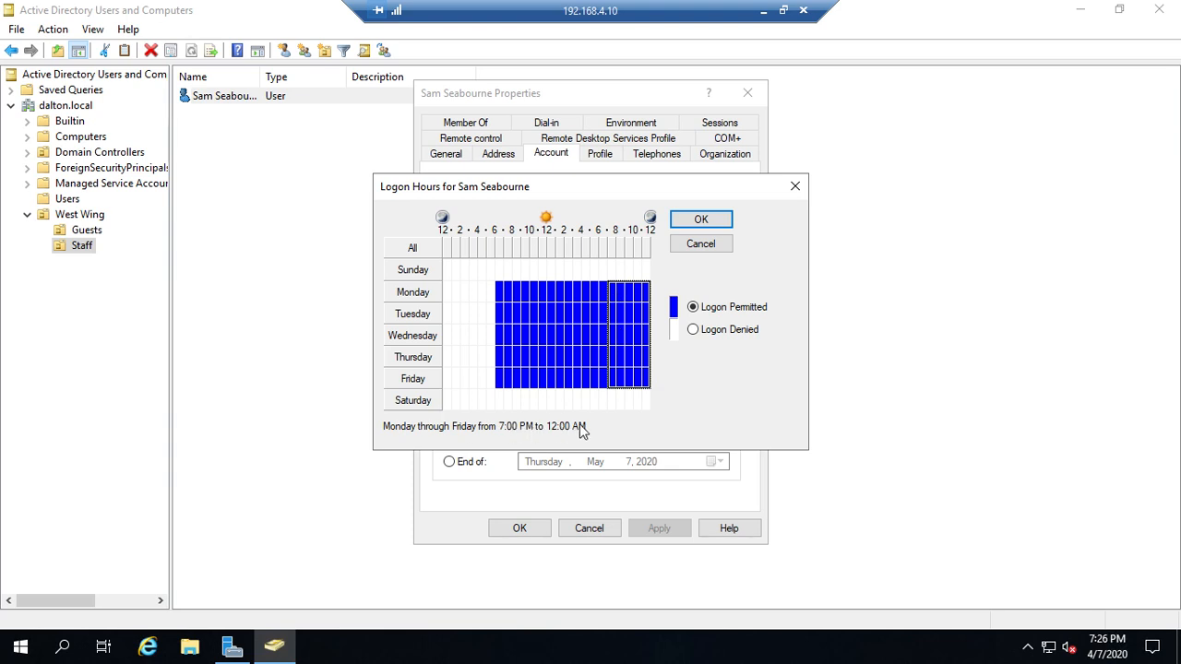
pyautogui.moveTo(605, 293); pyautogui.dragTo(650, 384)
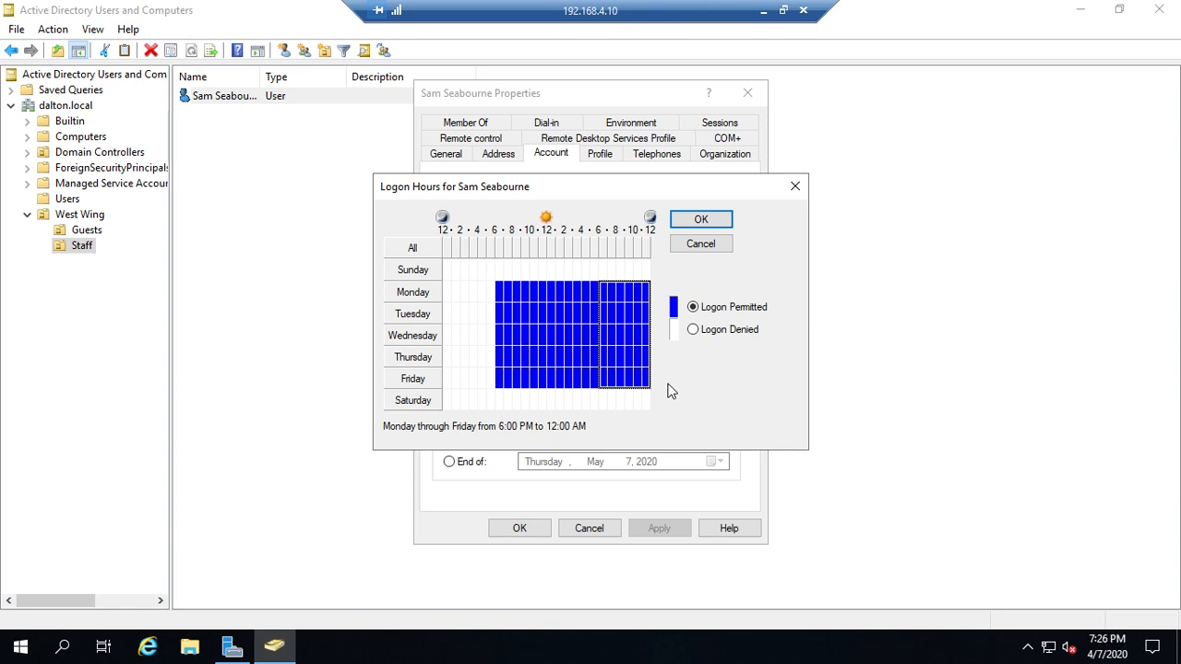
pyautogui.click(718, 334)
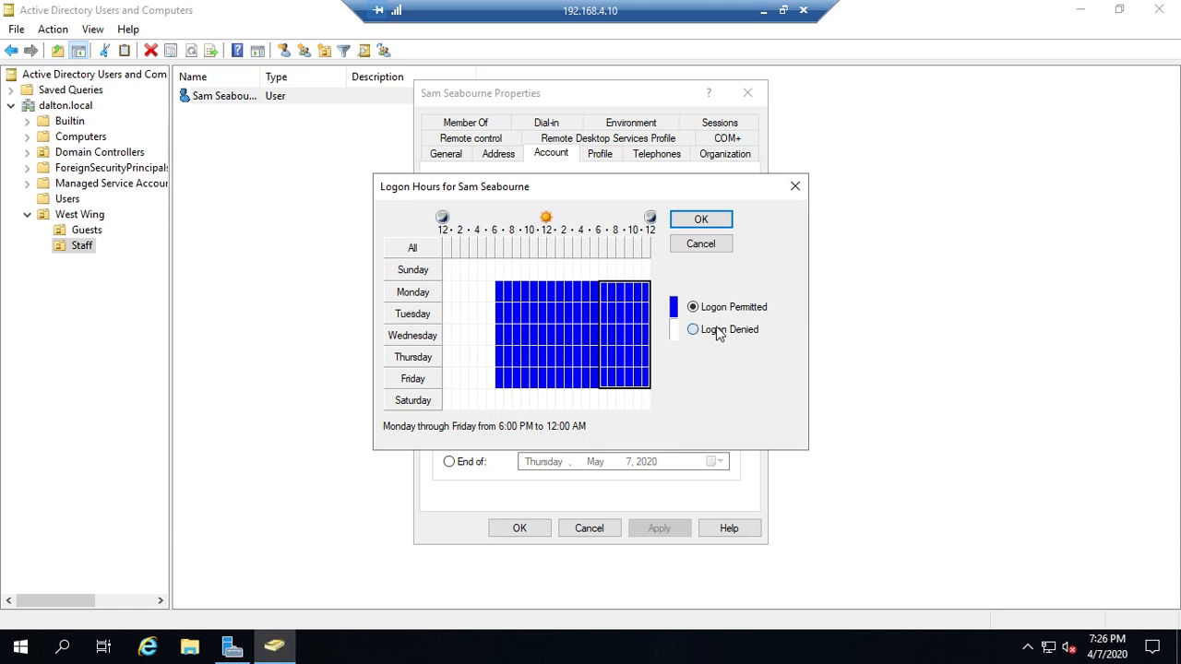
pyautogui.click(699, 221)
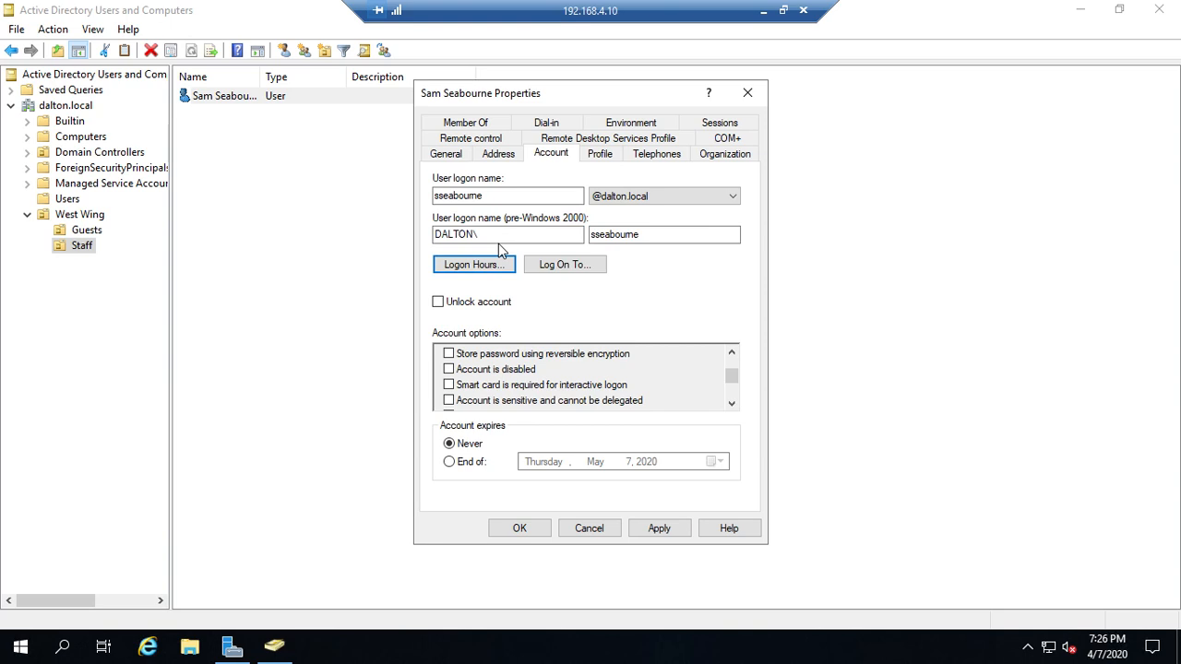
# Open Log On To... and select 'The following computers'
pyautogui.click(581, 265)
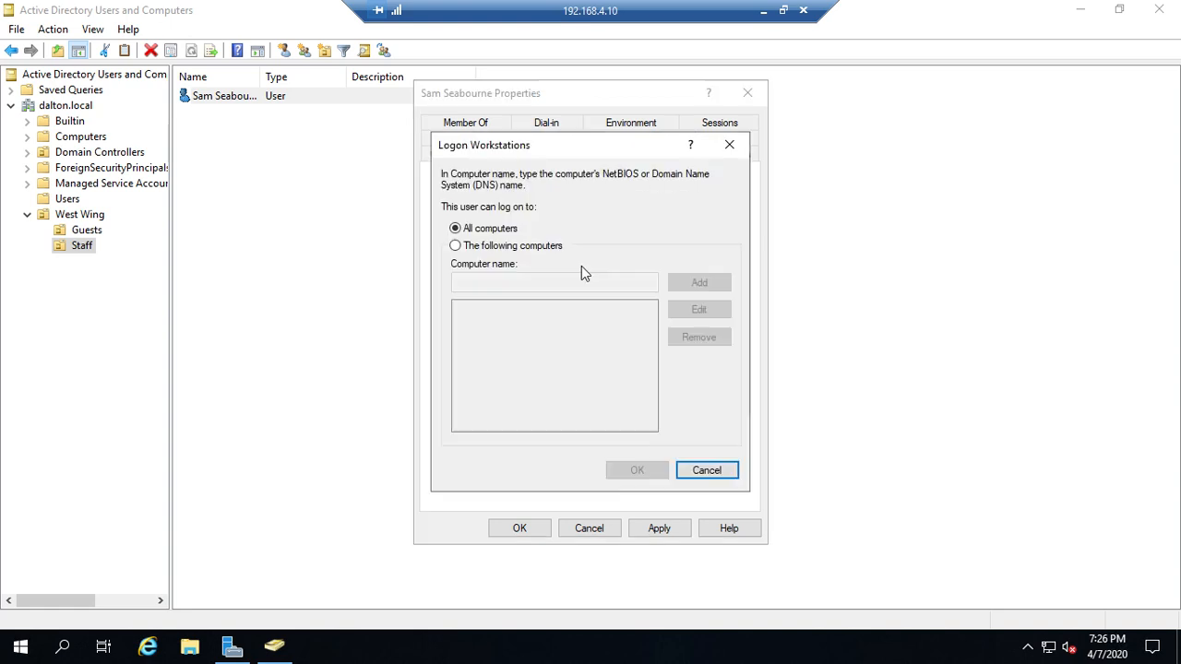
pyautogui.click(486, 250)
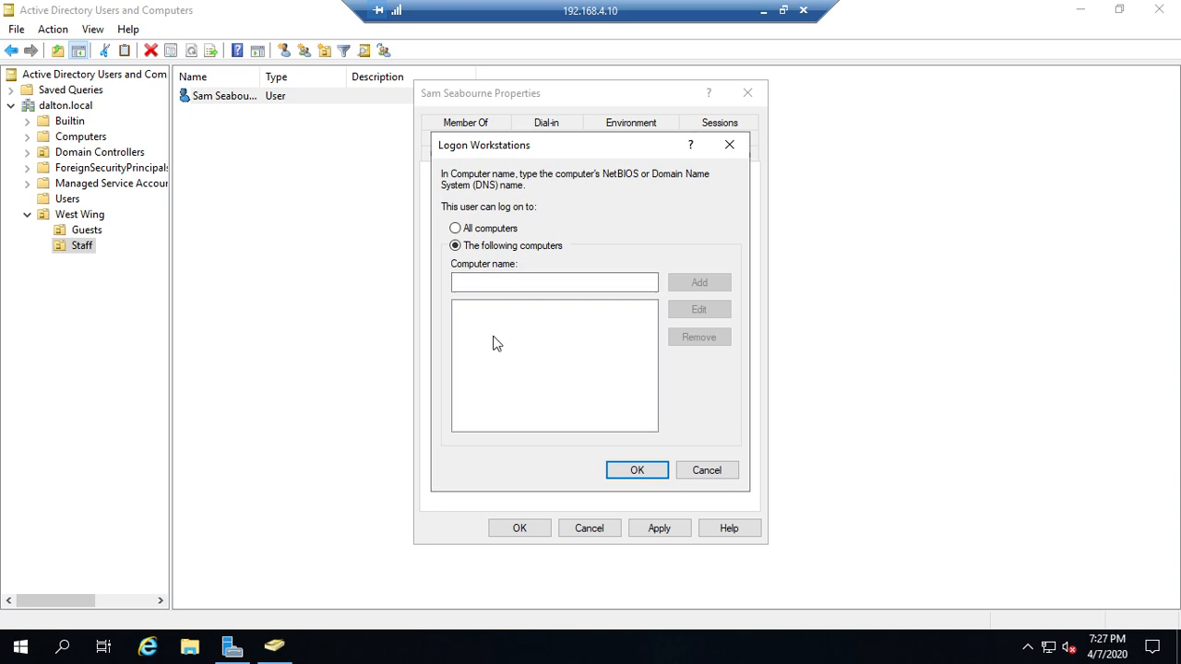
# Cancel the Logon Workstations dialog and view the user's Profile tab
pyautogui.click(712, 472)
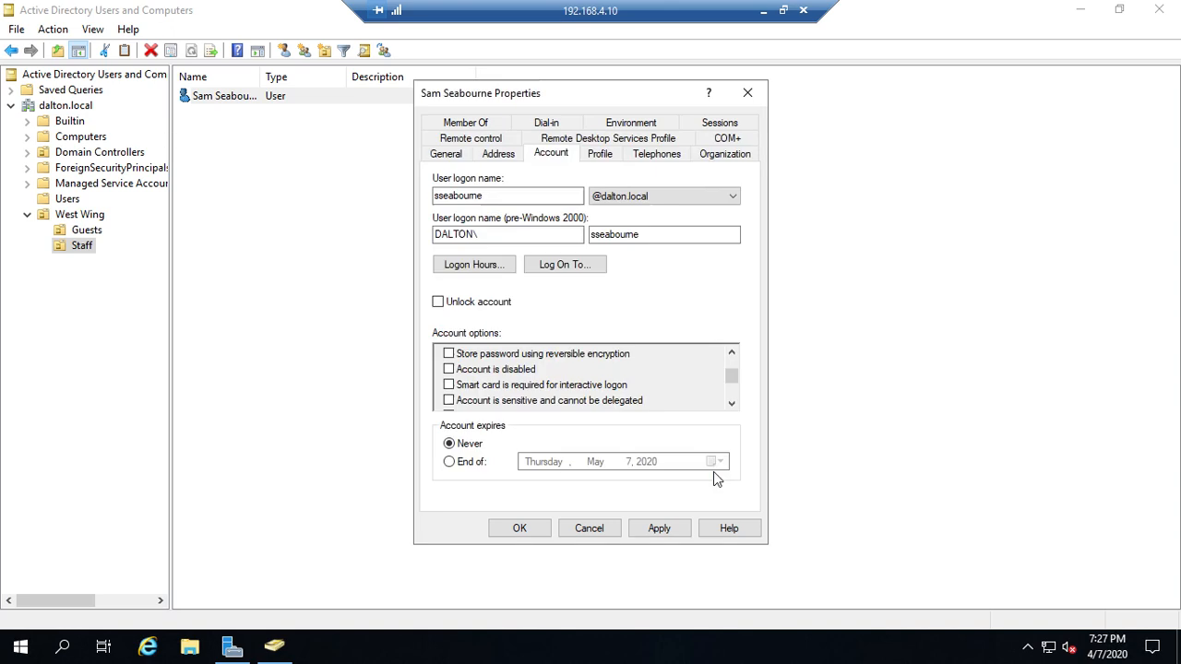
pyautogui.click(601, 157)
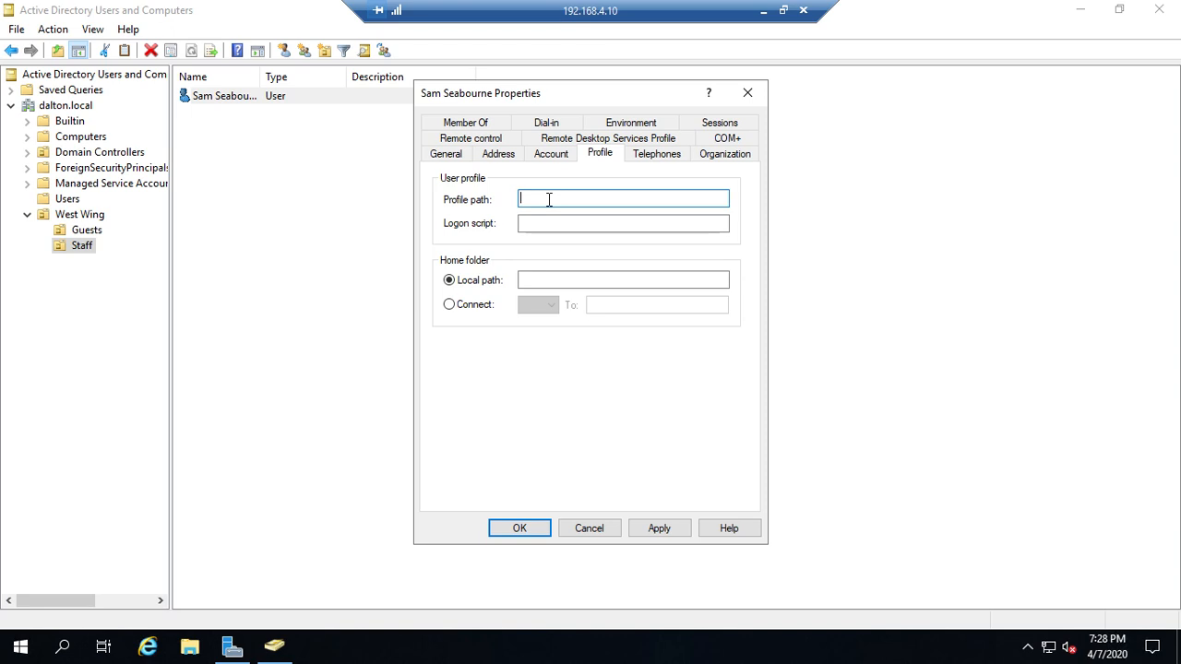
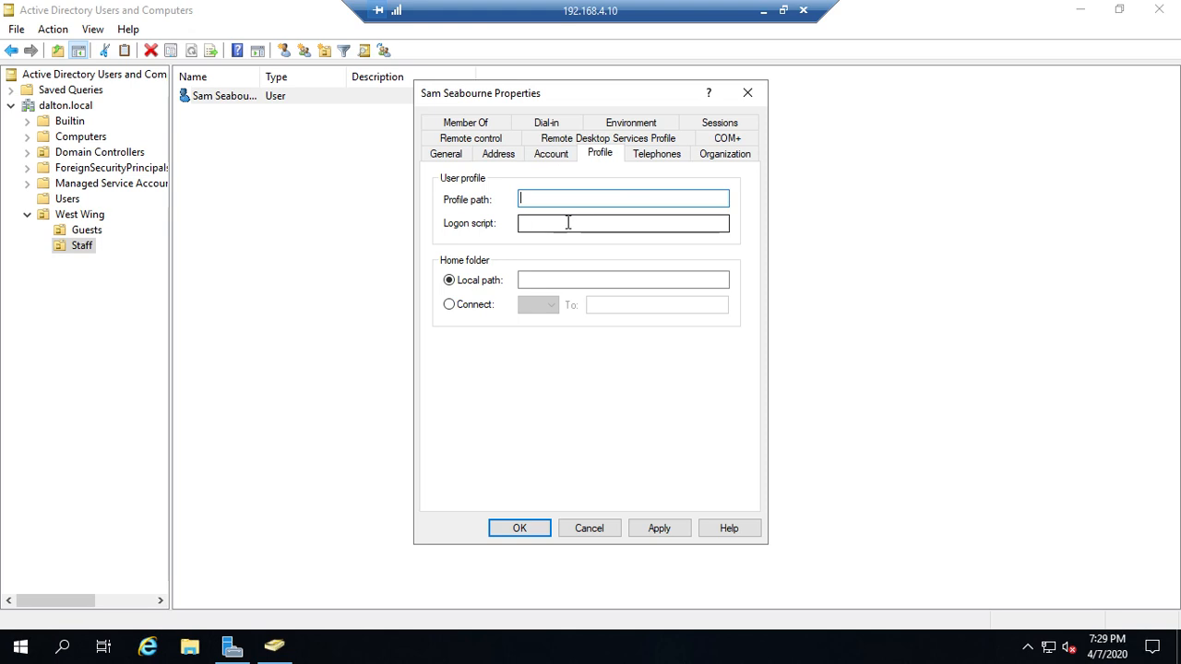
# Look over Remote control and Remote Desktop Services Profile, ending on Member Of showing Domain Users
pyautogui.click(494, 142)
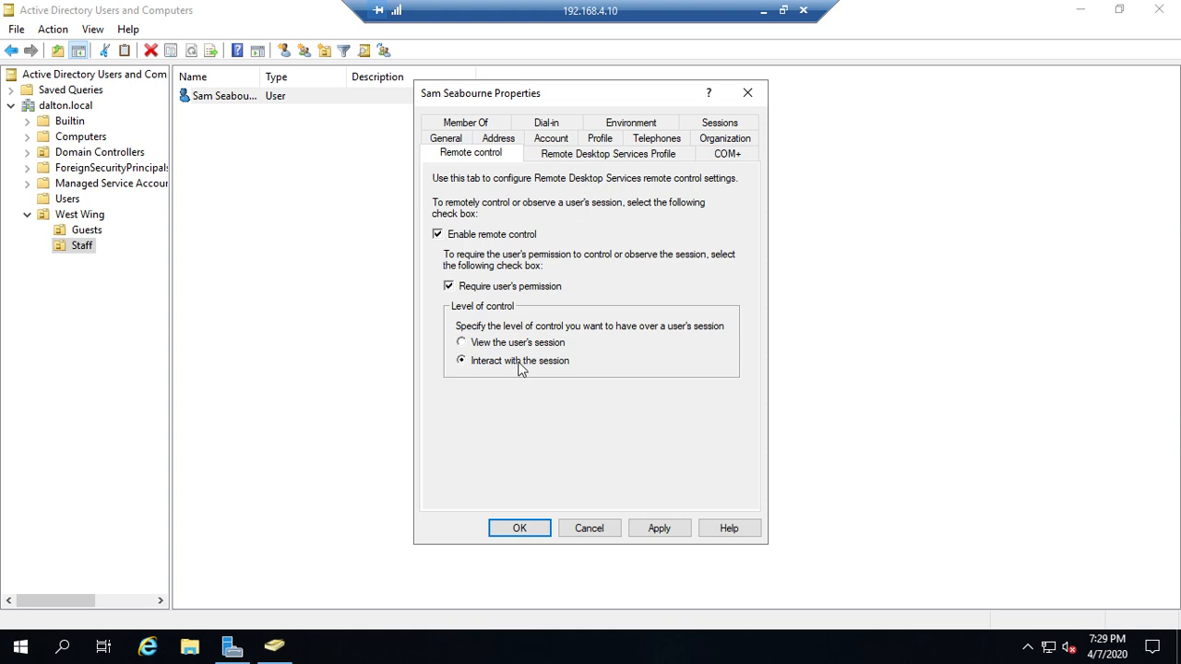
pyautogui.click(608, 154)
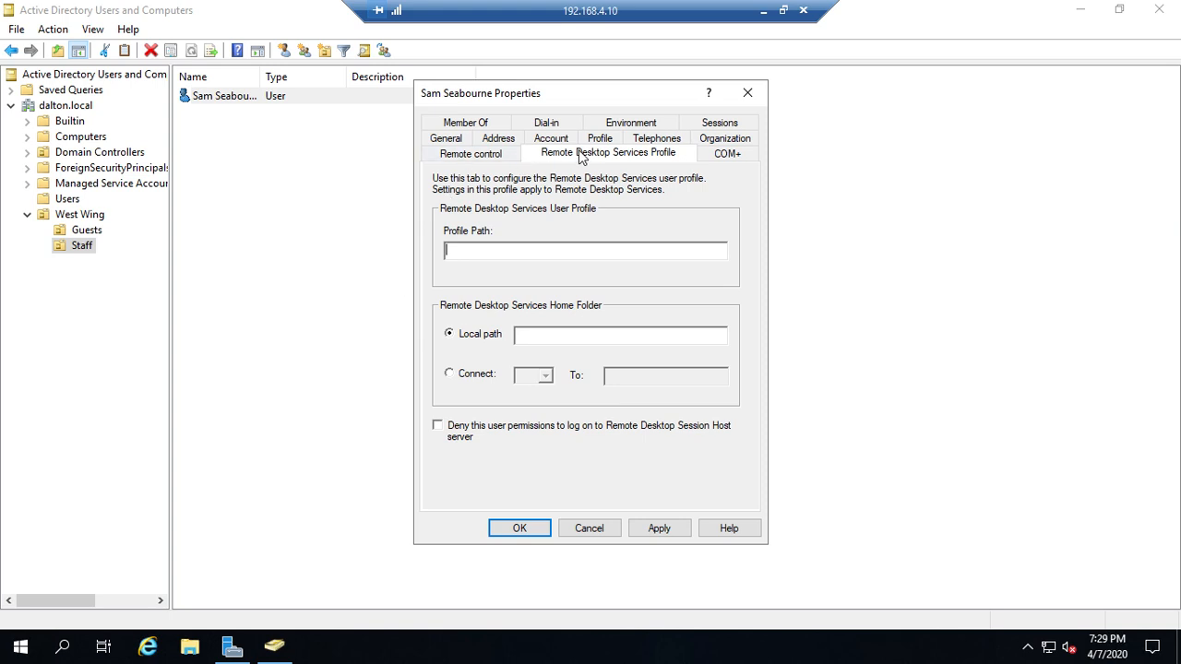
pyautogui.click(476, 122)
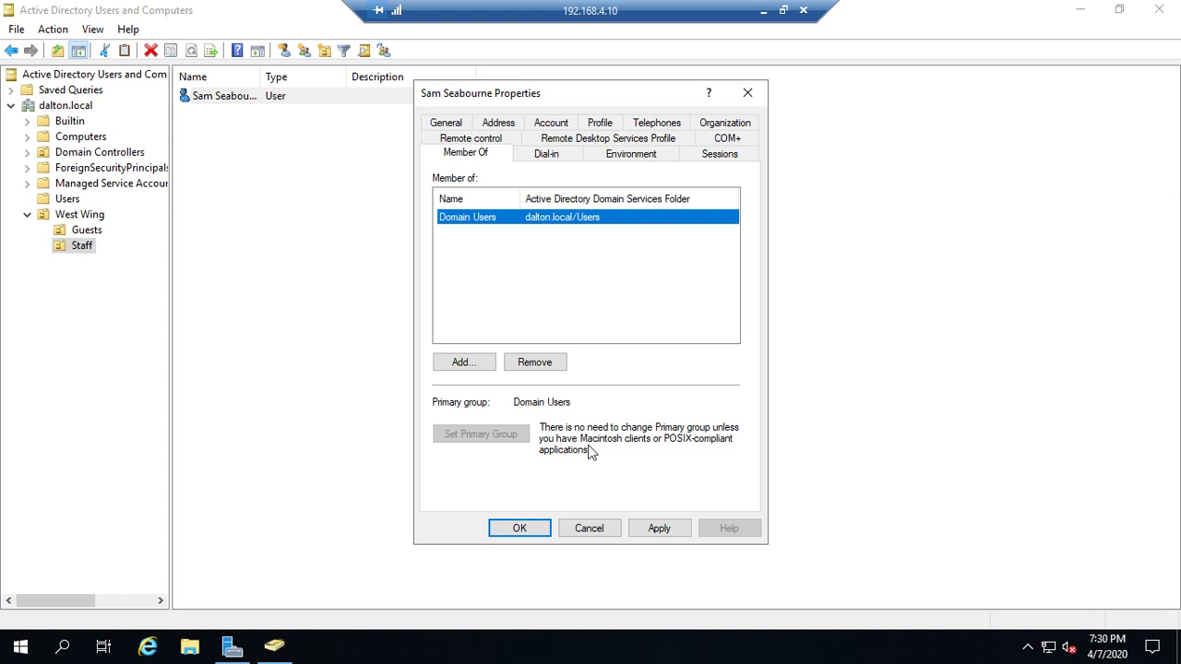
# Check the Dial-in, Member Of, General and Account tabs, then close the Properties dialog
pyautogui.click(545, 157)
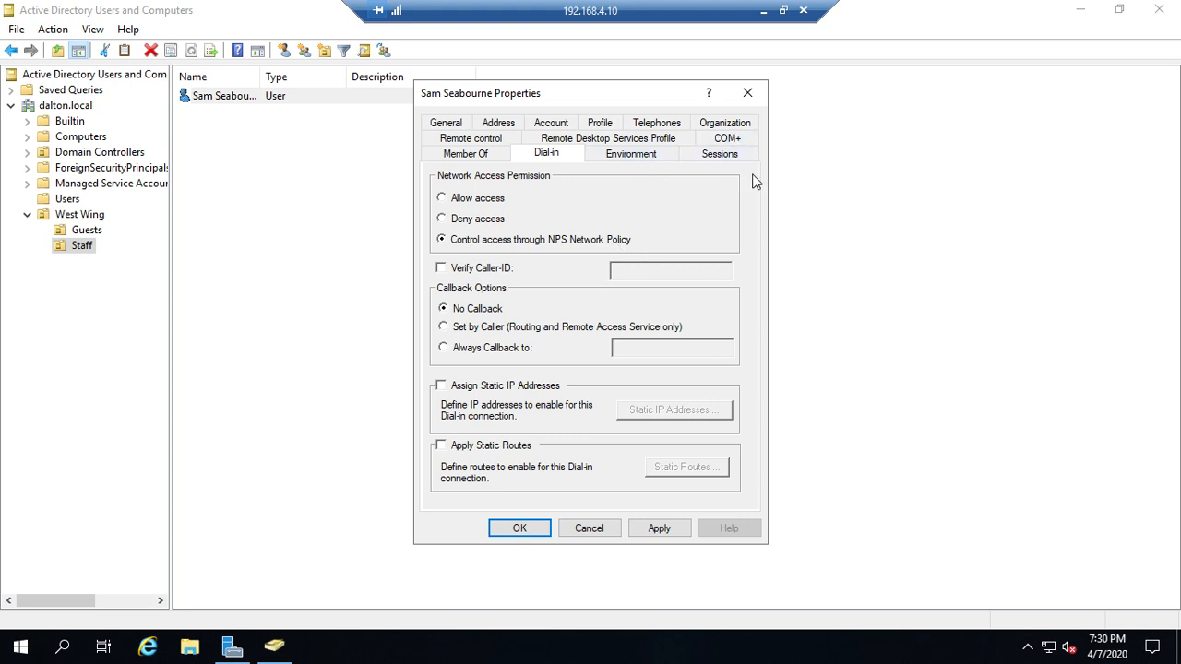
pyautogui.click(488, 156)
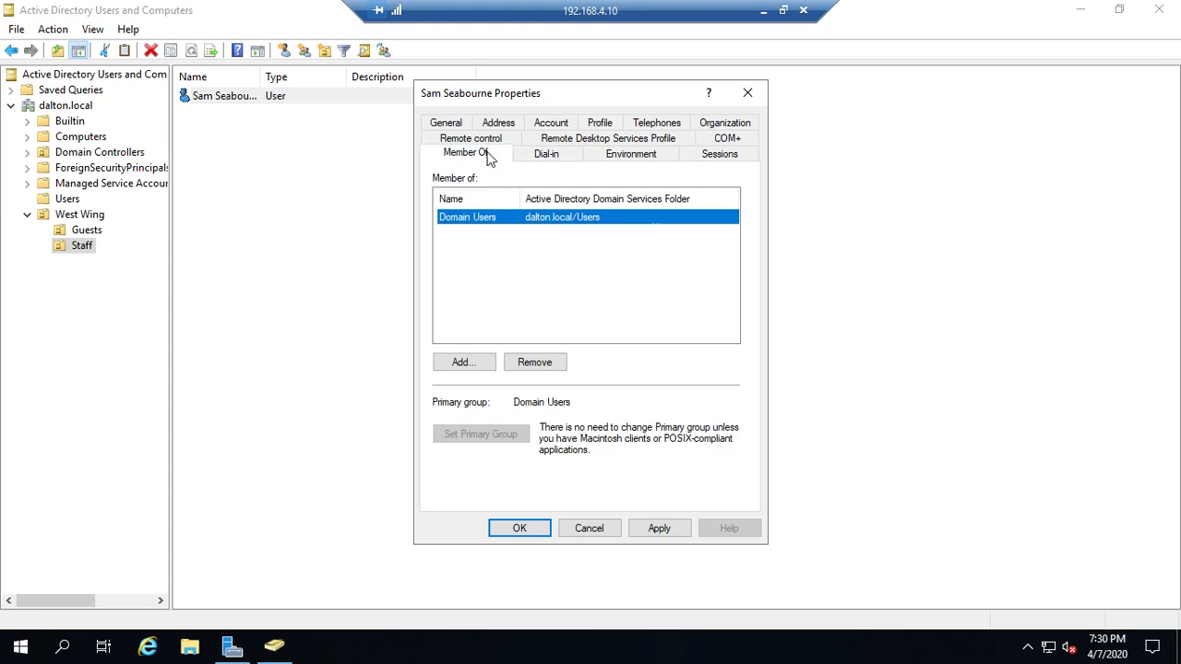
pyautogui.click(445, 123)
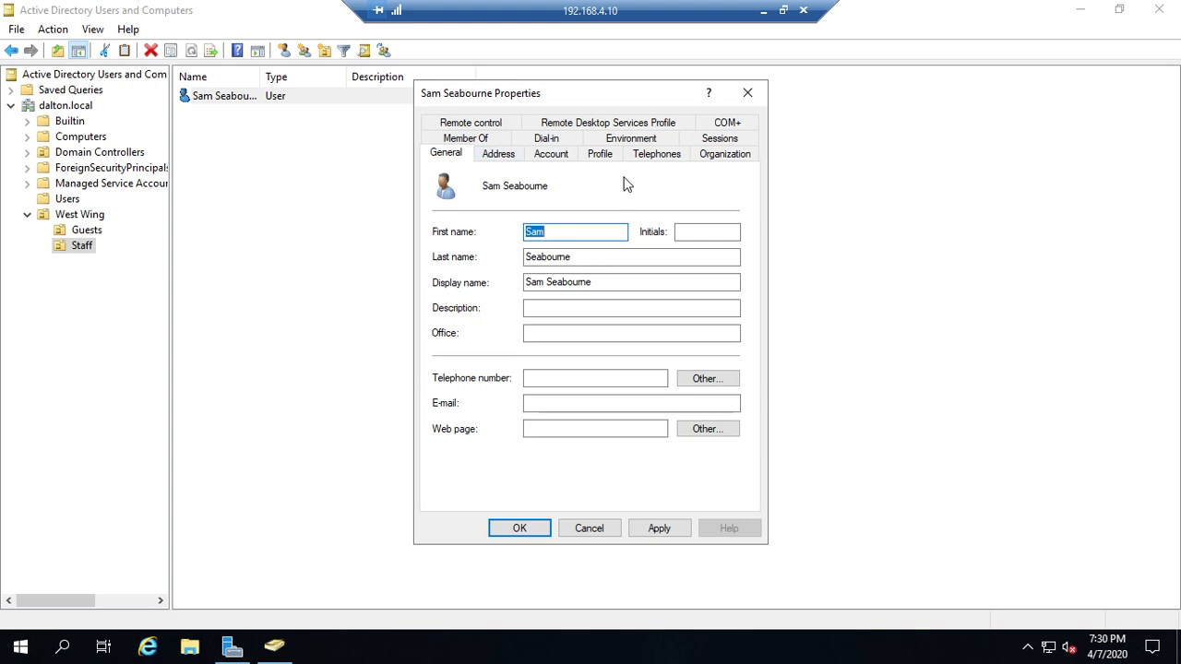
pyautogui.click(550, 163)
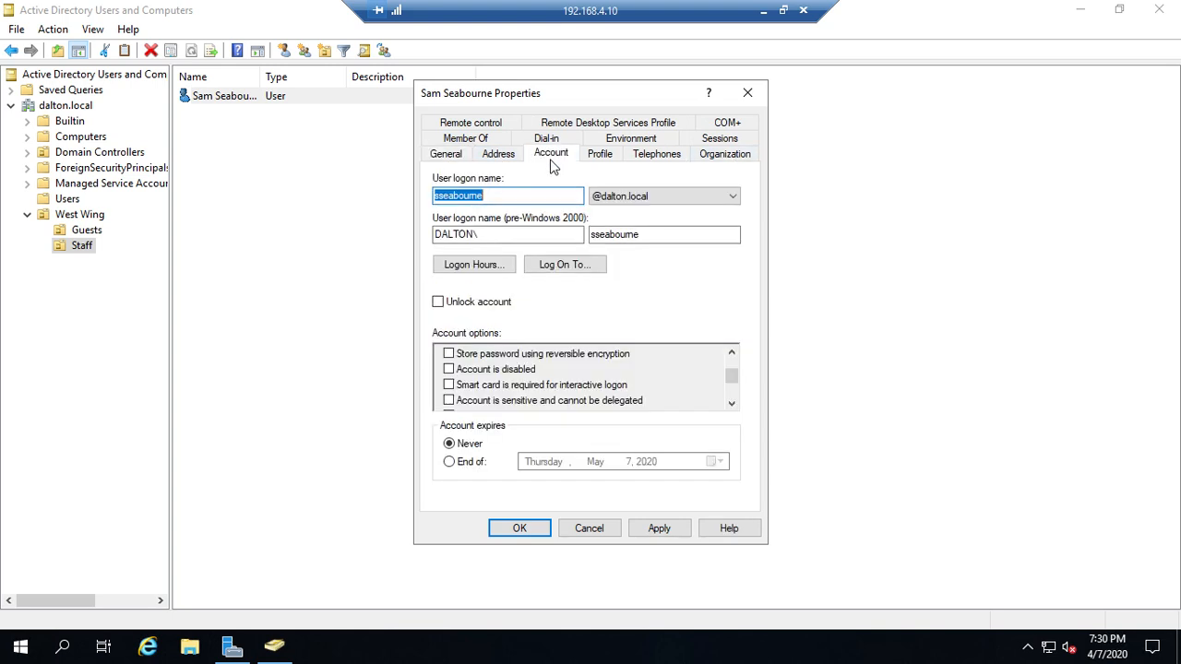
pyautogui.click(754, 96)
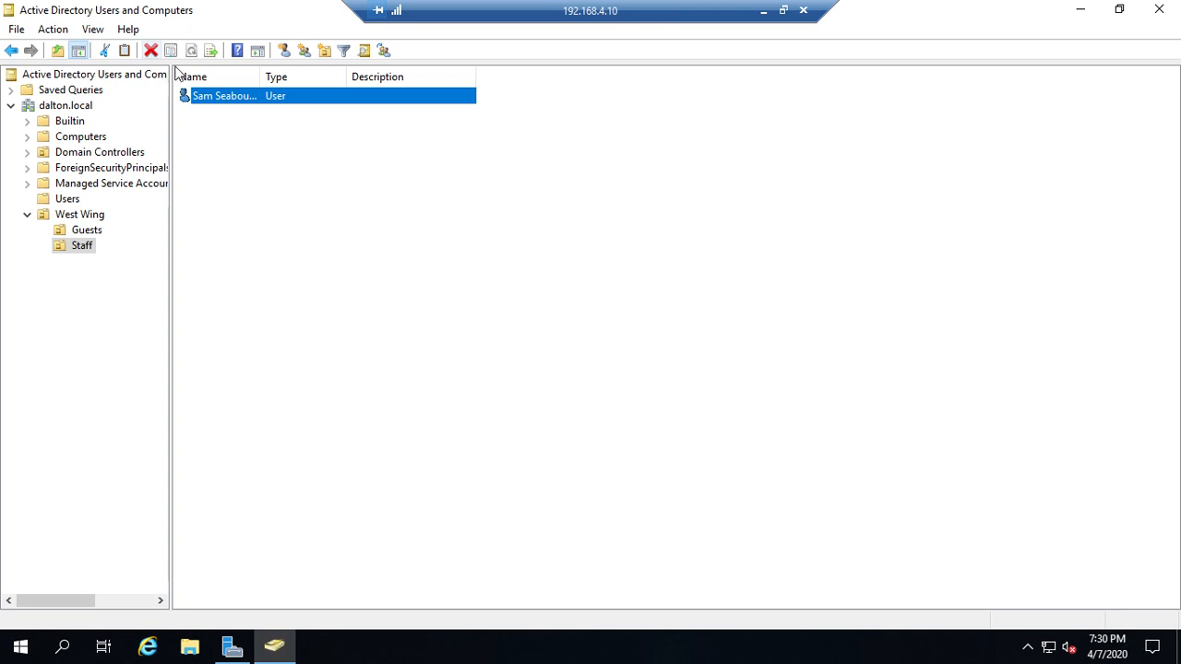
# Disable the Staff user's account and acknowledge the confirmation notice
pyautogui.rightClick(232, 97)
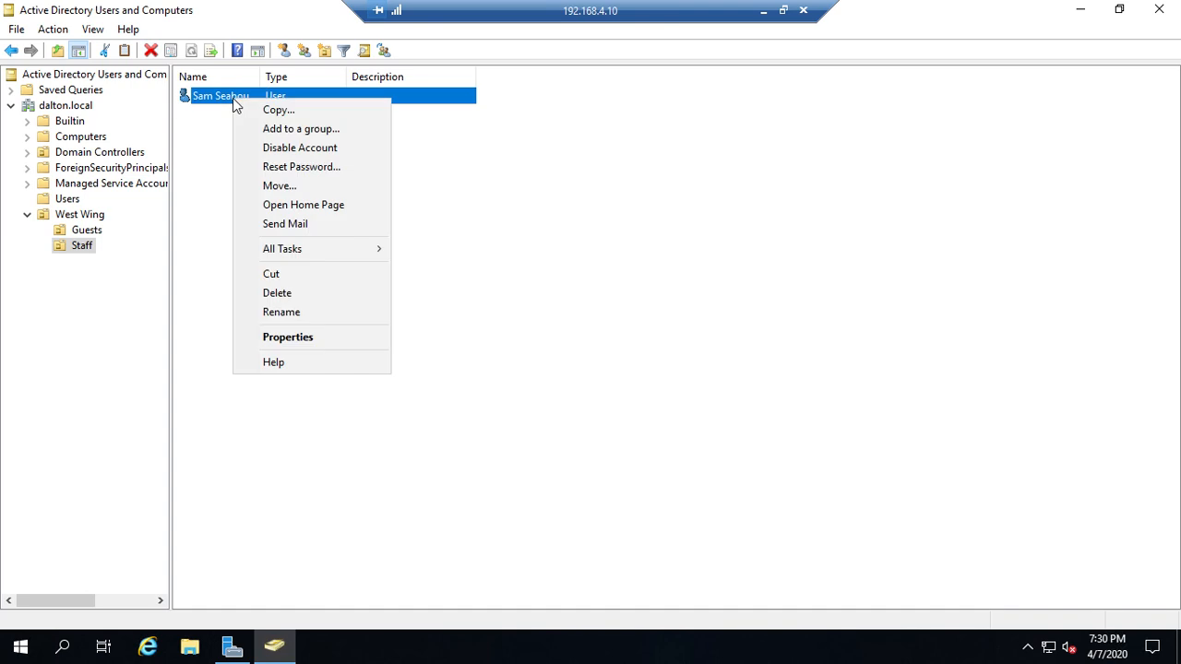
pyautogui.click(349, 152)
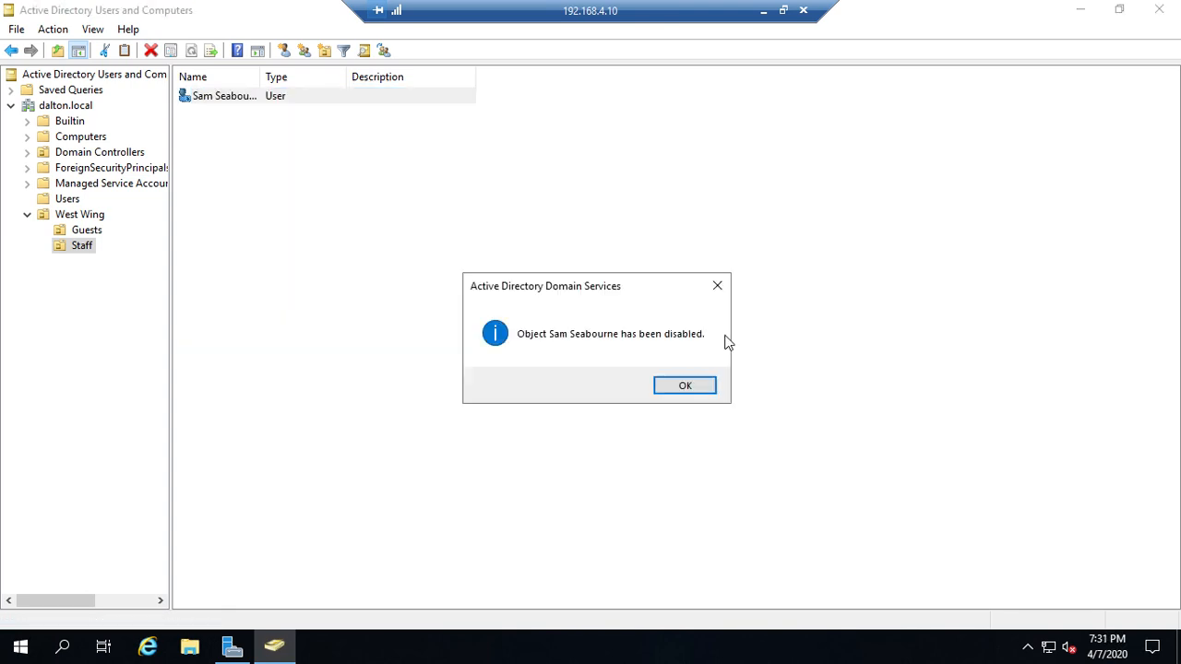
pyautogui.click(686, 378)
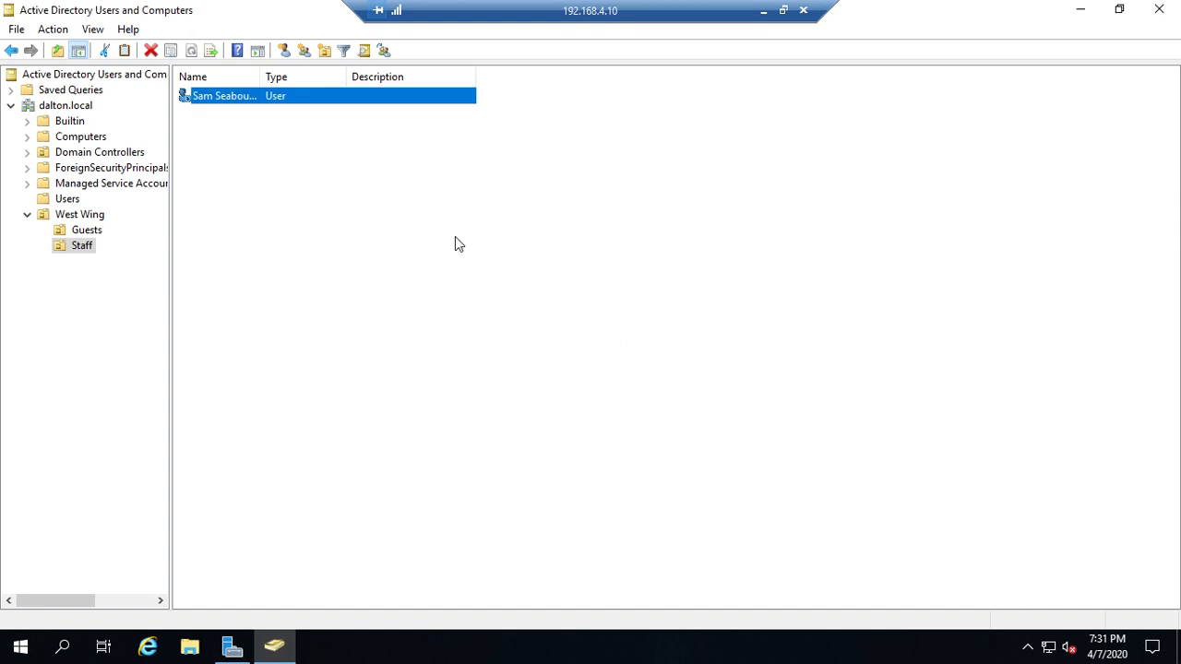
pyautogui.click(281, 181)
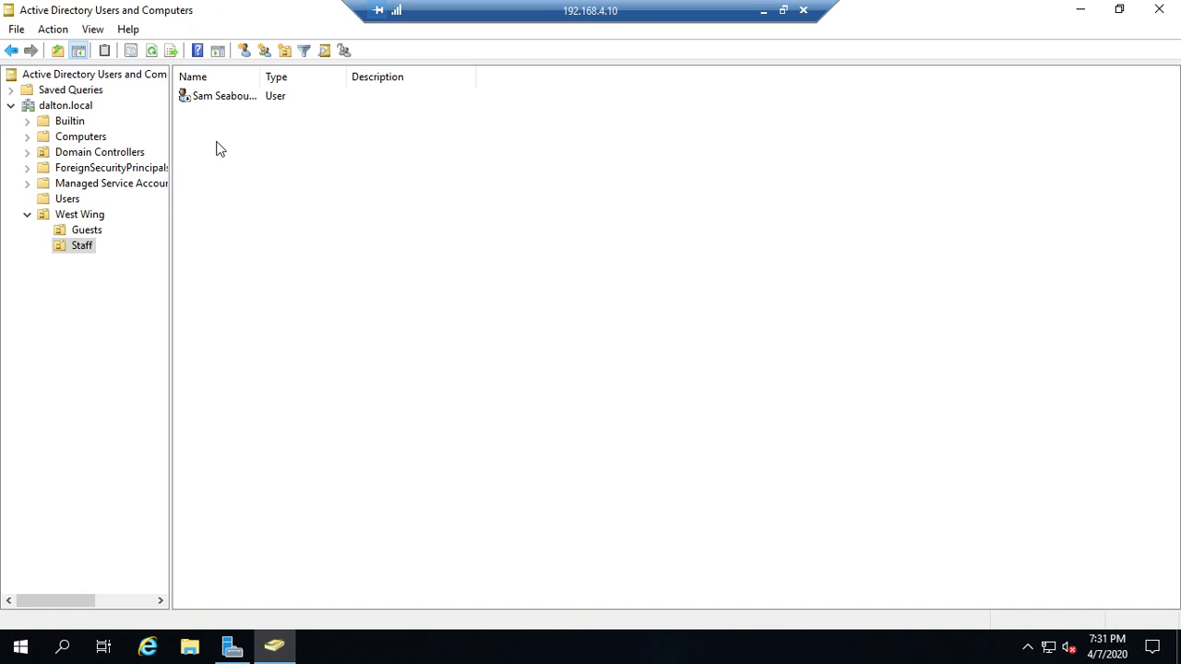
# Enable the disabled Staff user account again and acknowledge the confirmation notice
pyautogui.rightClick(213, 97)
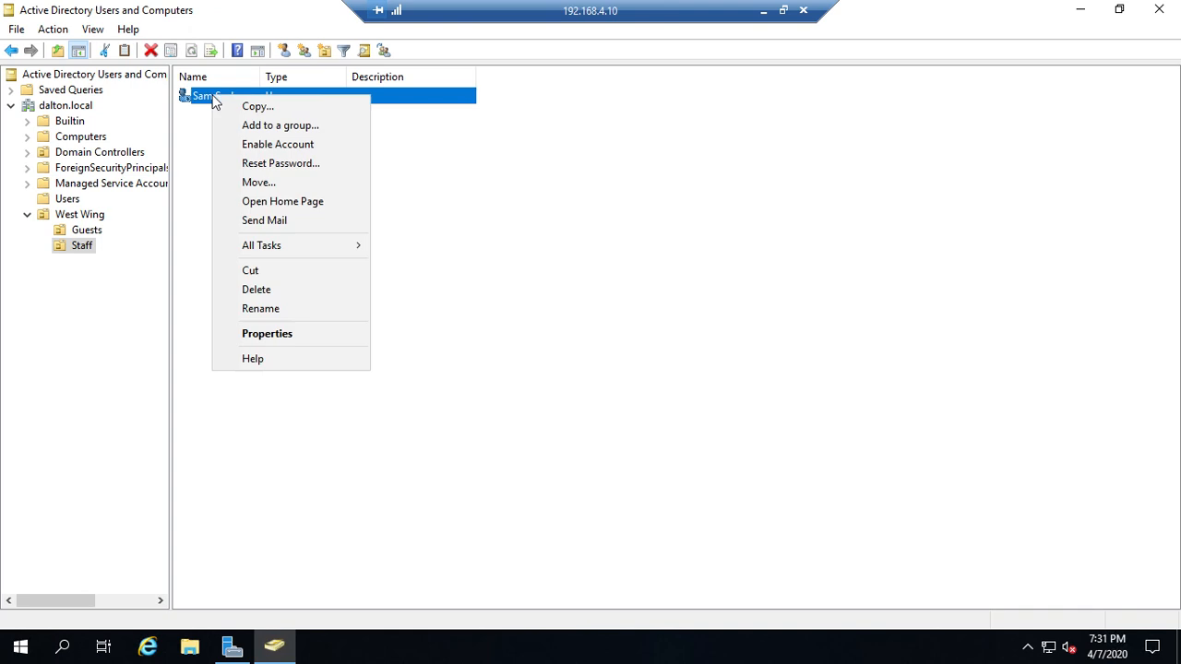
pyautogui.click(294, 147)
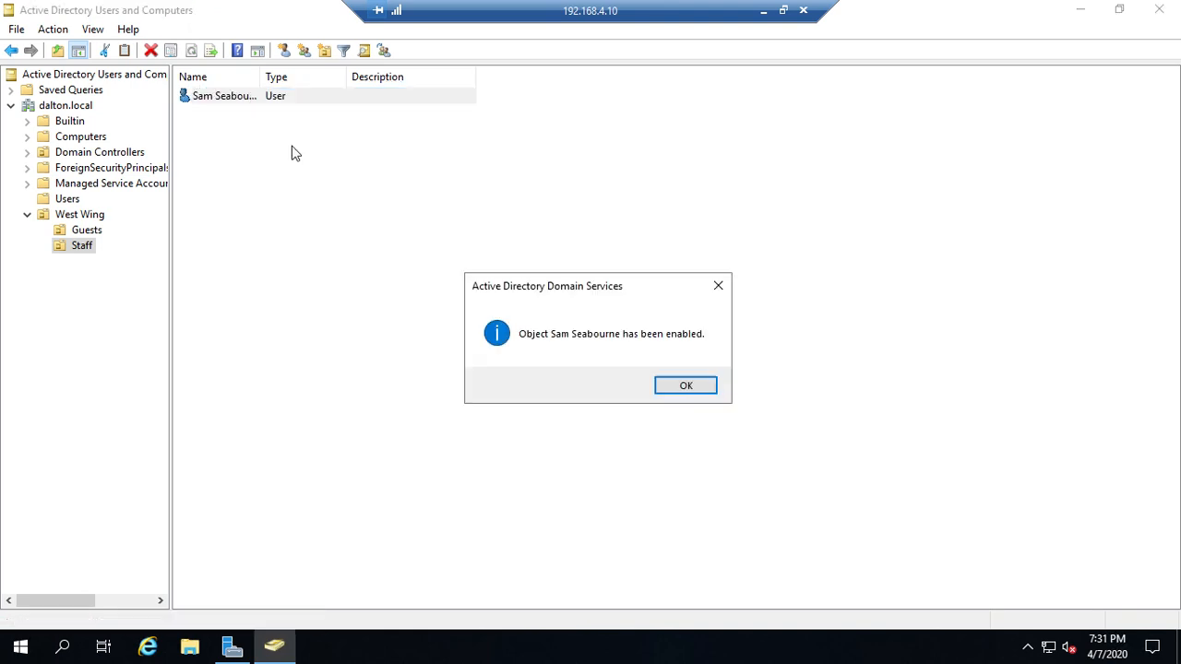
pyautogui.click(681, 388)
pyautogui.click(524, 331)
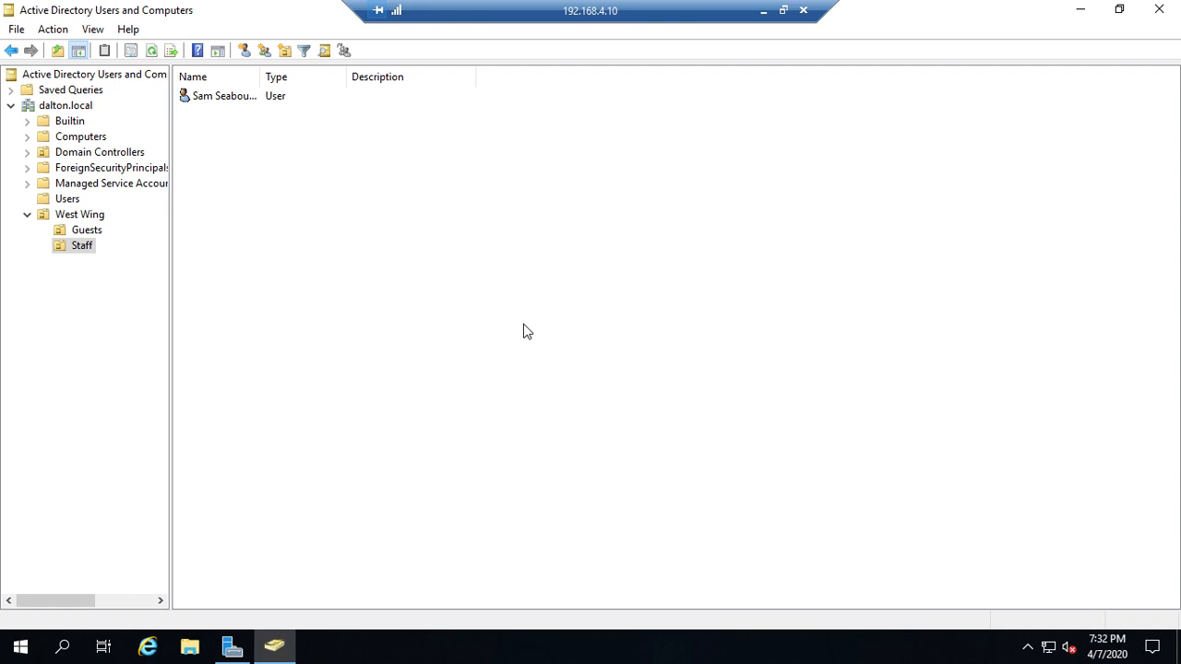
pyautogui.click(209, 99)
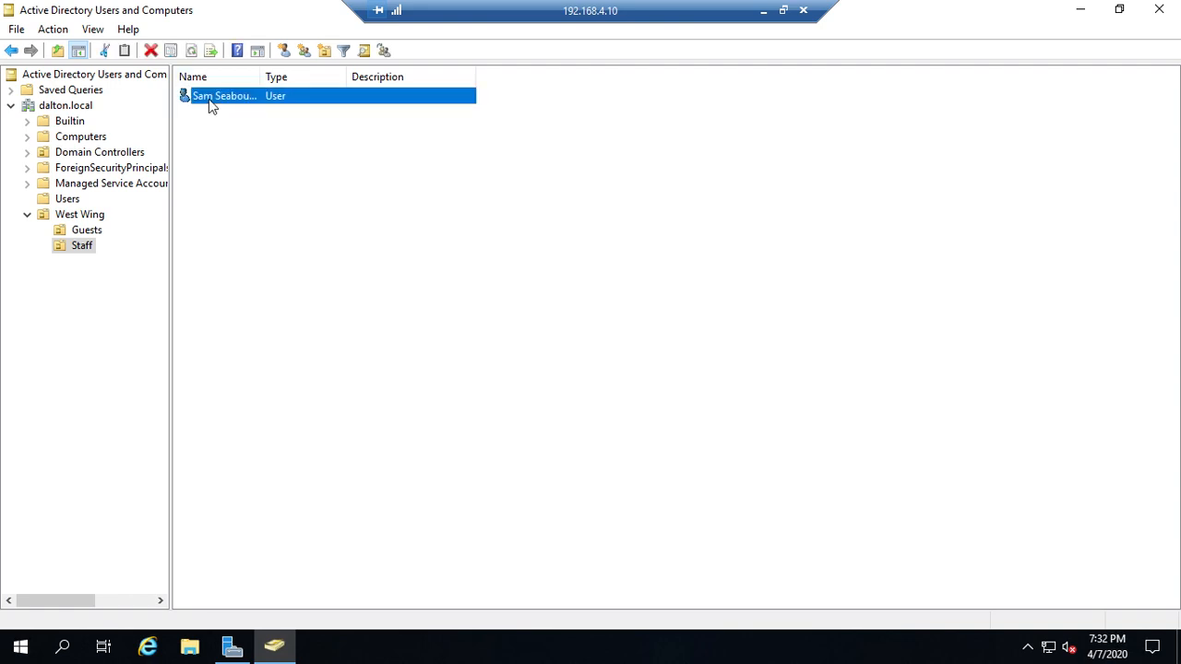
pyautogui.rightClick(208, 99)
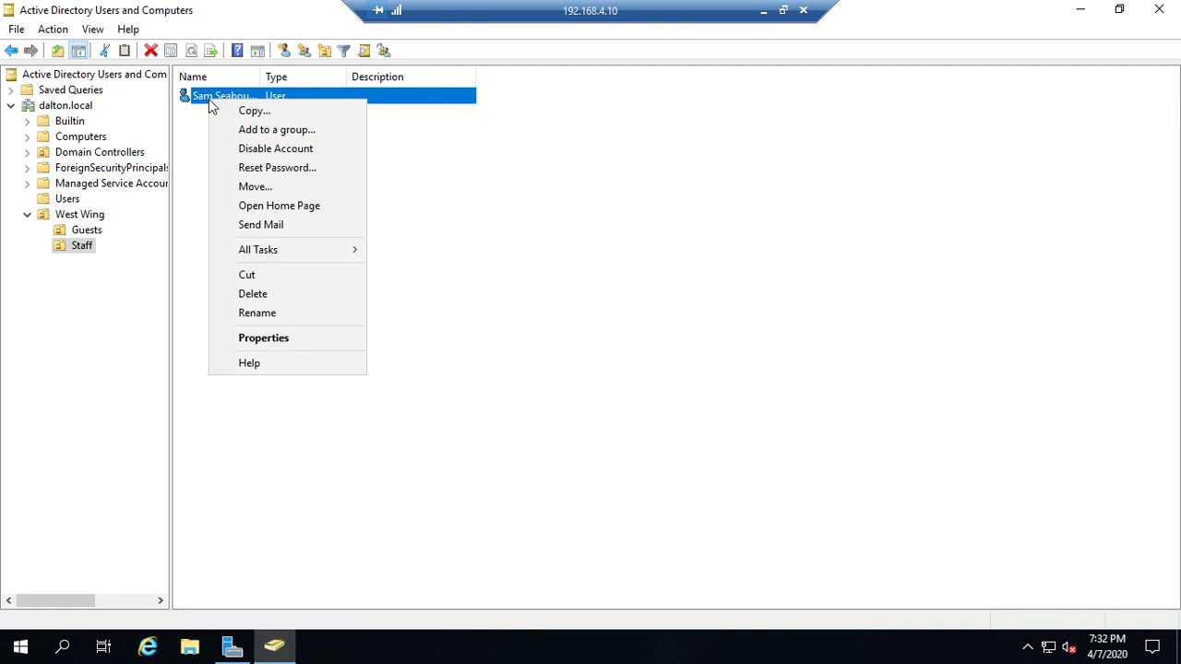
pyautogui.click(260, 314)
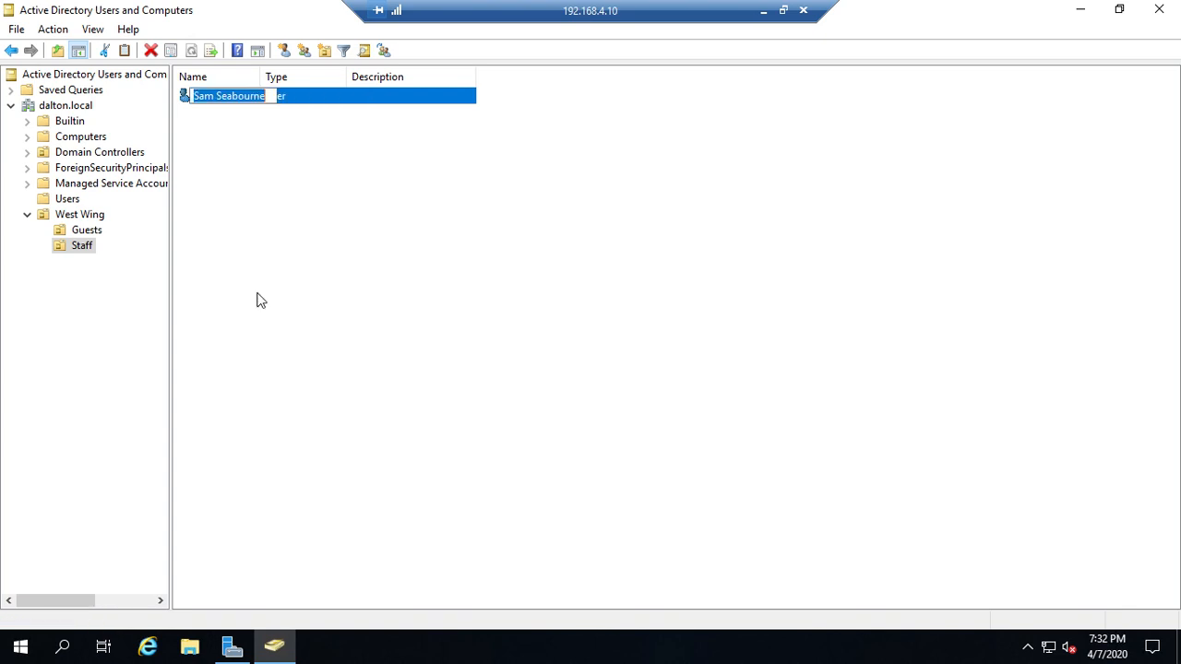
pyautogui.press('Escape')
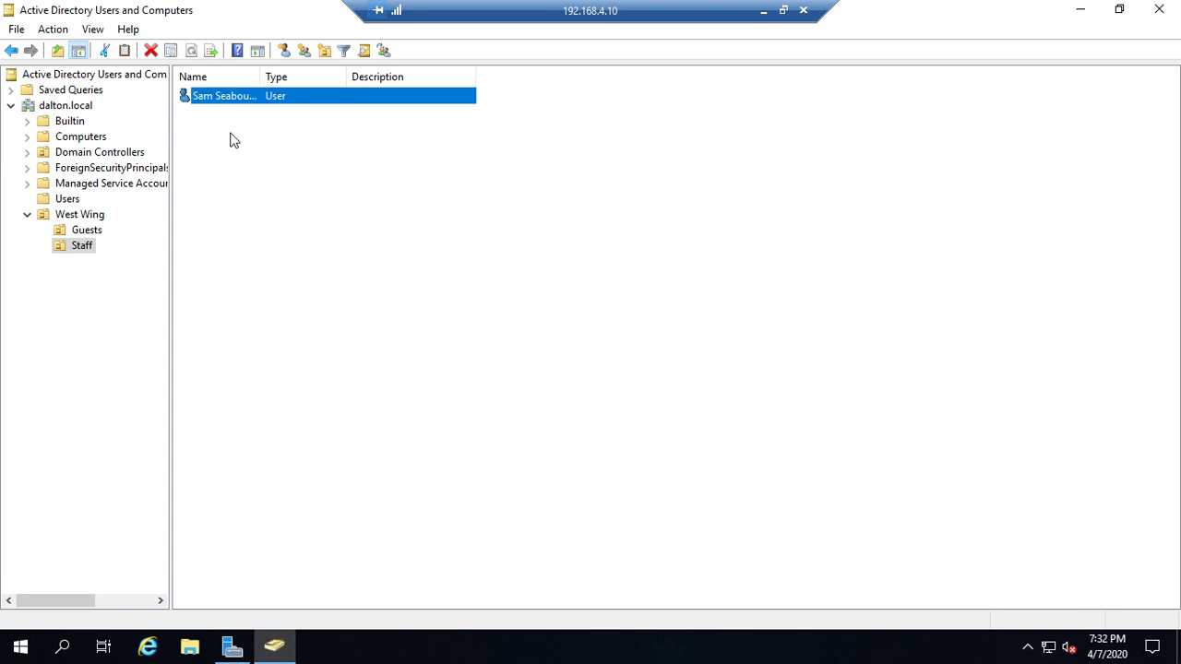
pyautogui.rightClick(222, 98)
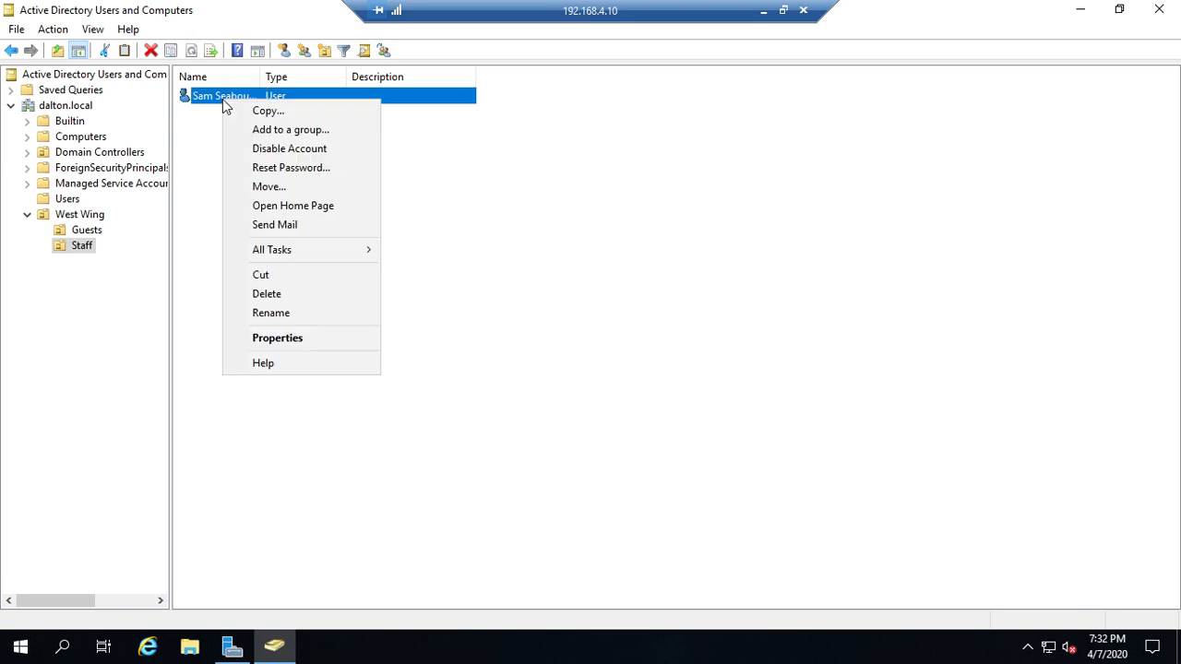
pyautogui.click(313, 347)
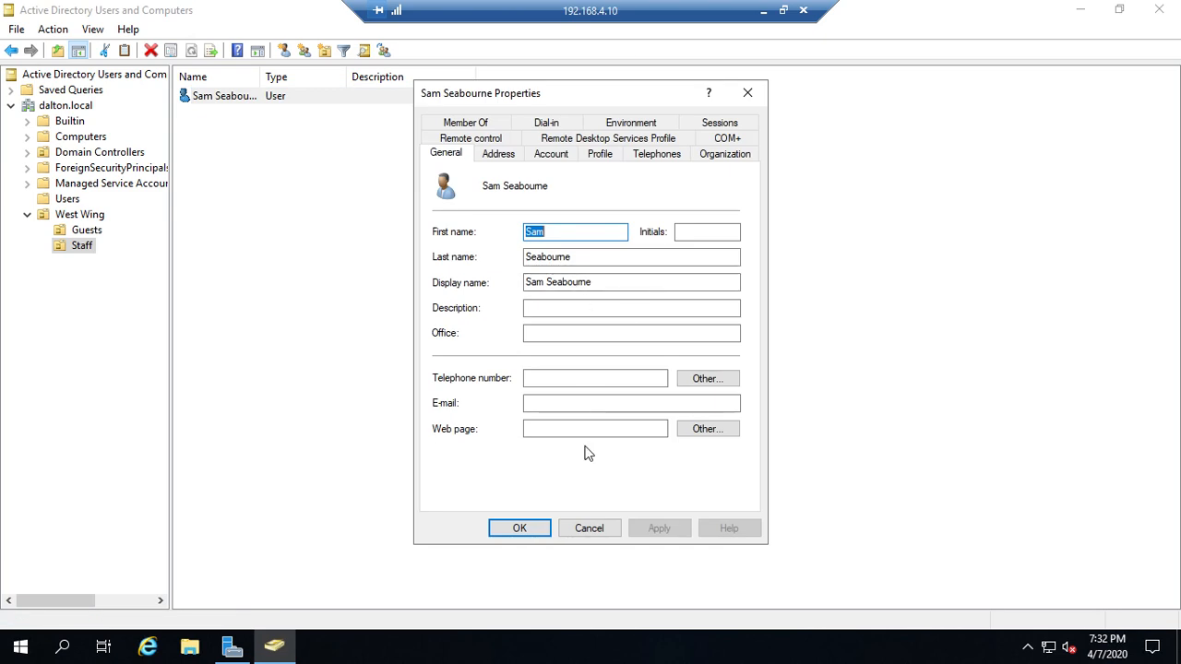
pyautogui.click(577, 528)
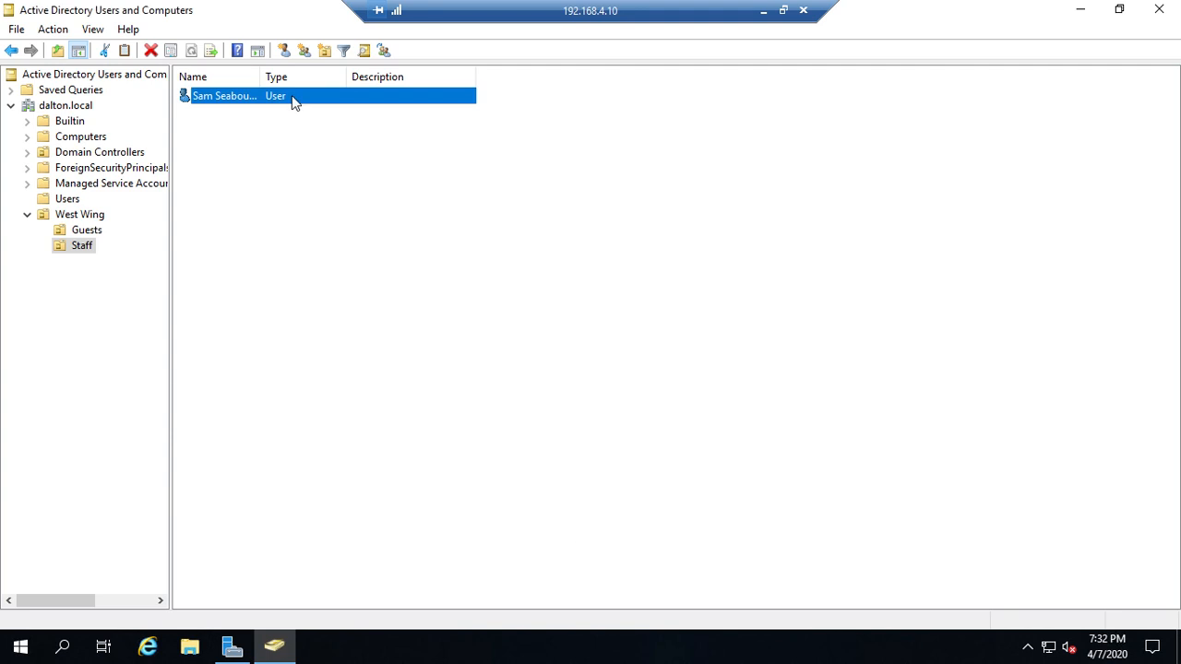
# Review the user's Account tab options in Properties, then cancel without changes
pyautogui.rightClick(265, 97)
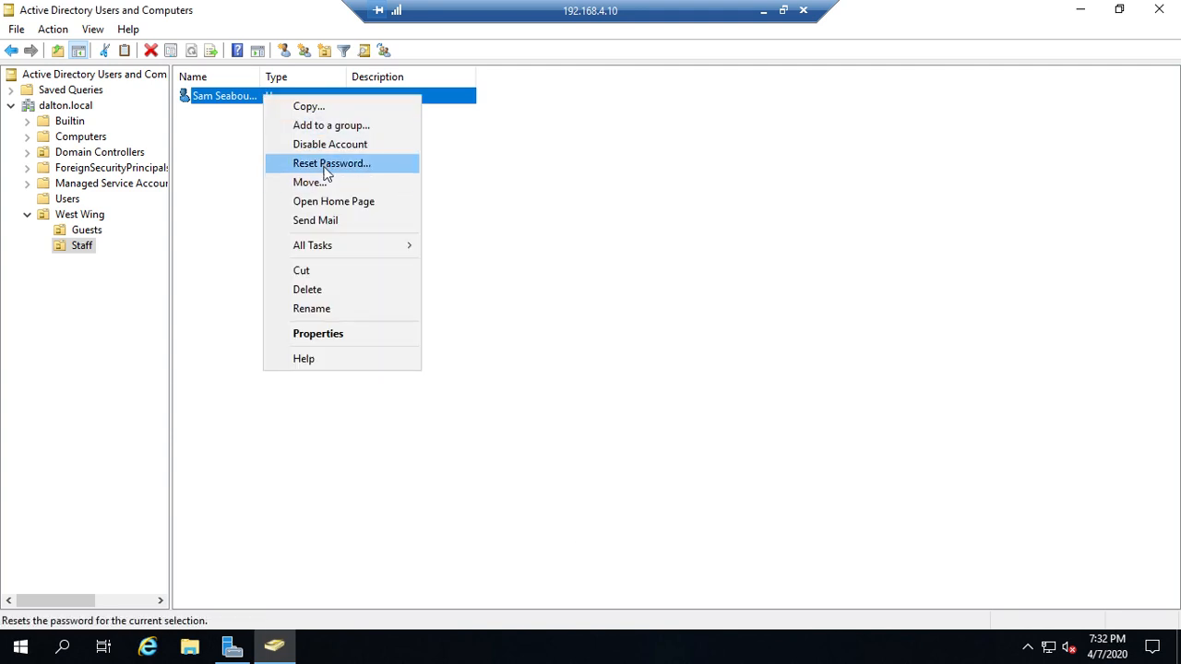
pyautogui.click(318, 334)
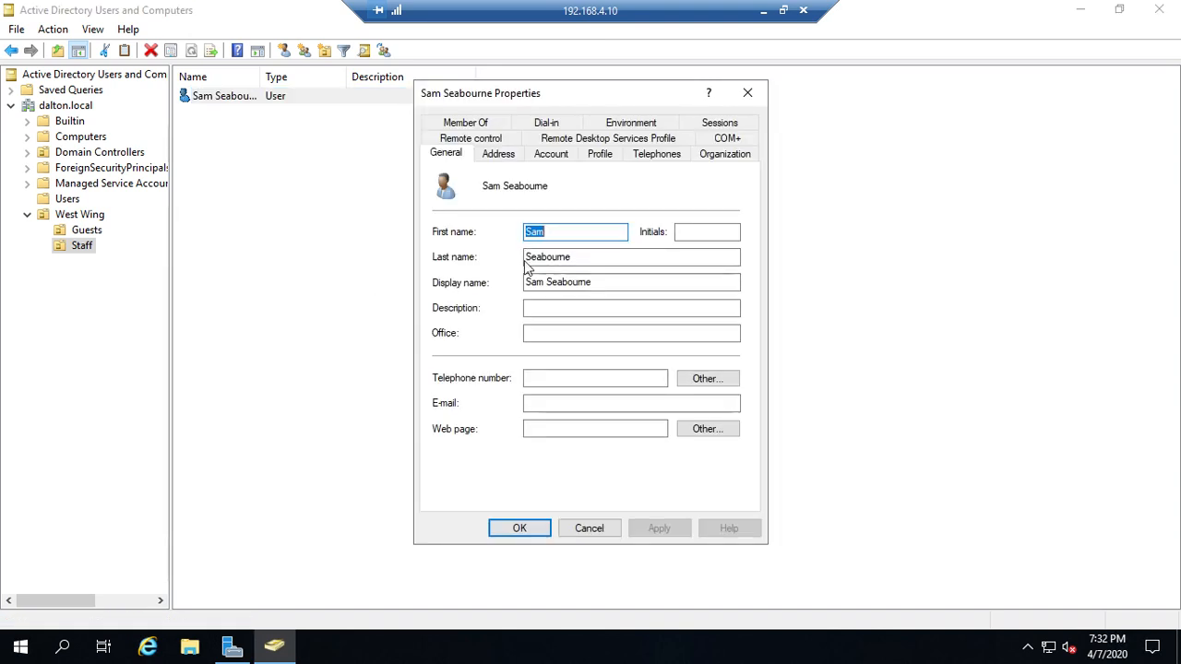
pyautogui.click(554, 157)
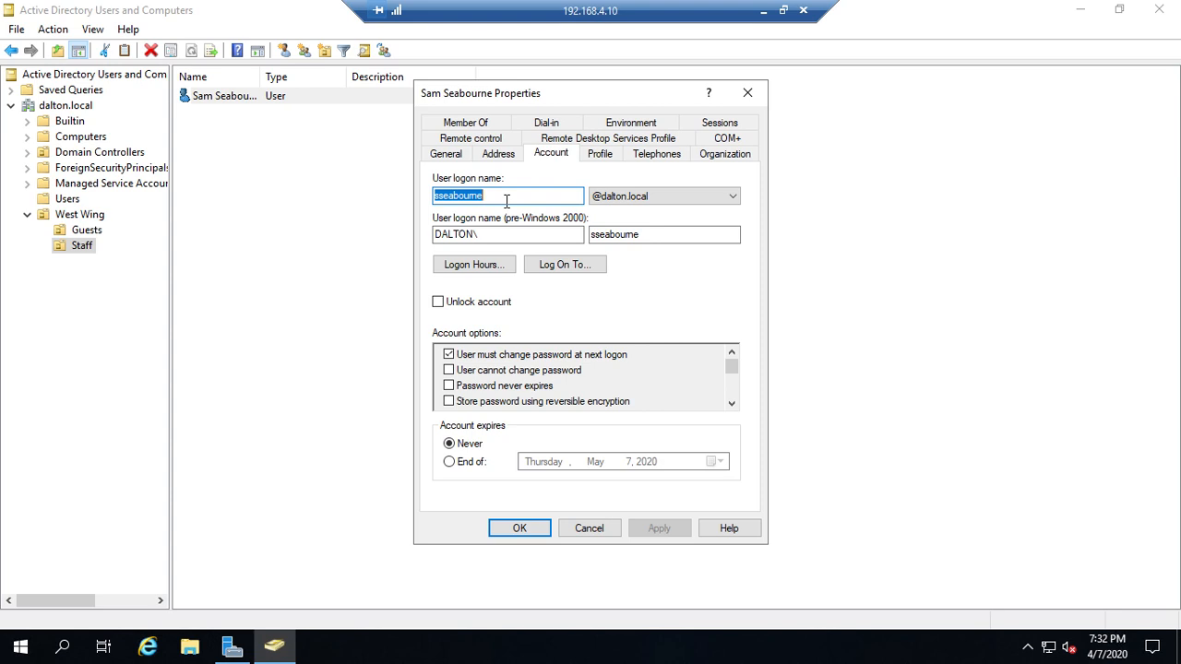
pyautogui.click(582, 529)
# Dismiss the user's context menu without resetting anything and minimize the remote desktop window
pyautogui.rightClick(233, 104)
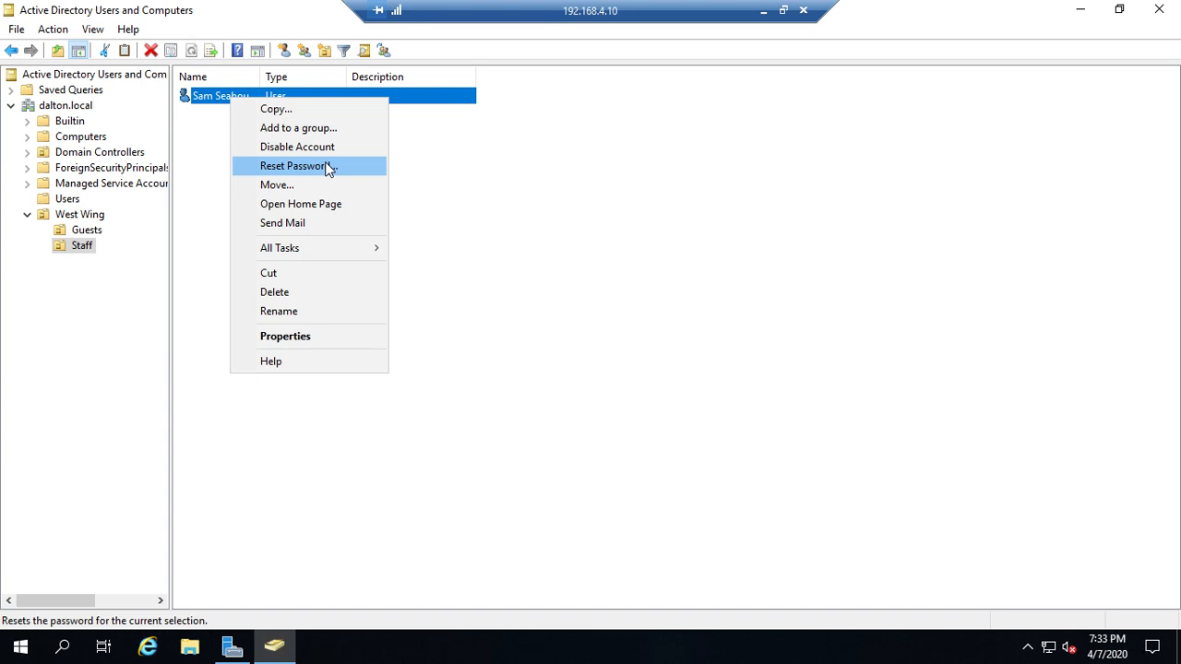
pyautogui.click(510, 191)
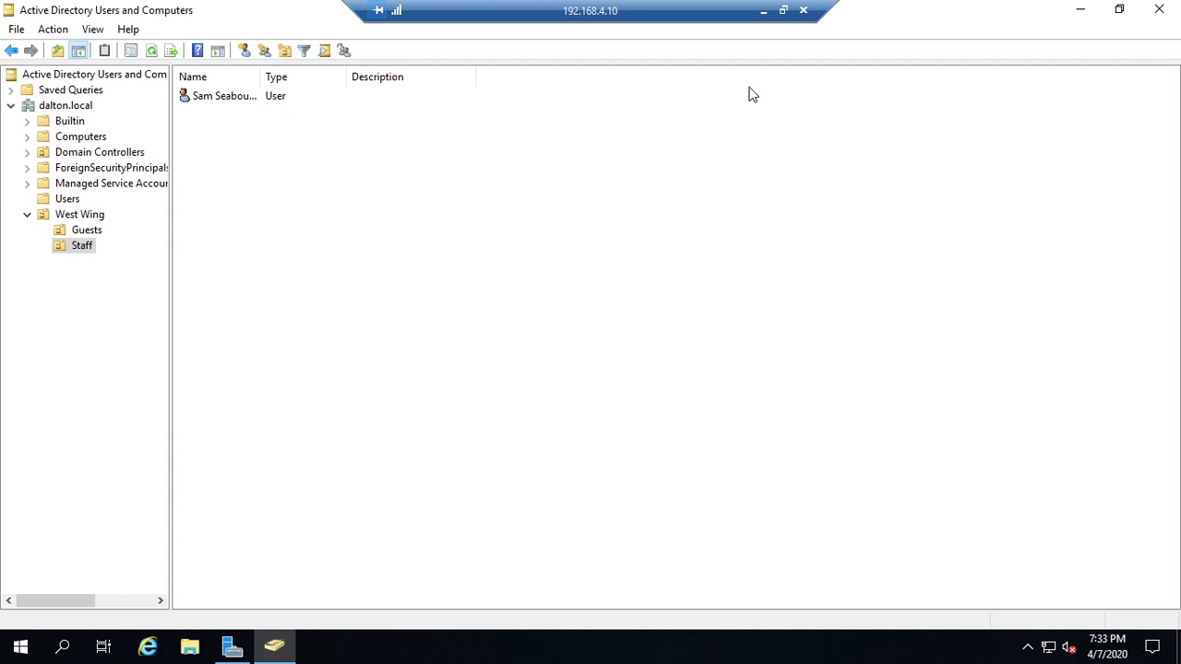
pyautogui.click(764, 13)
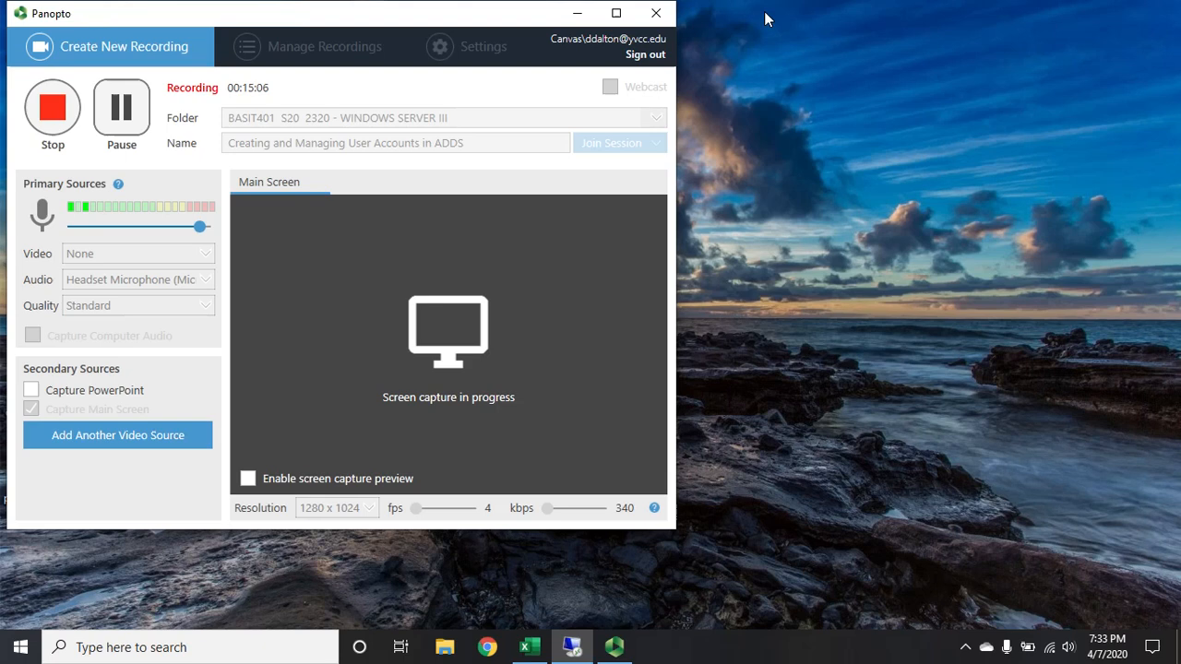